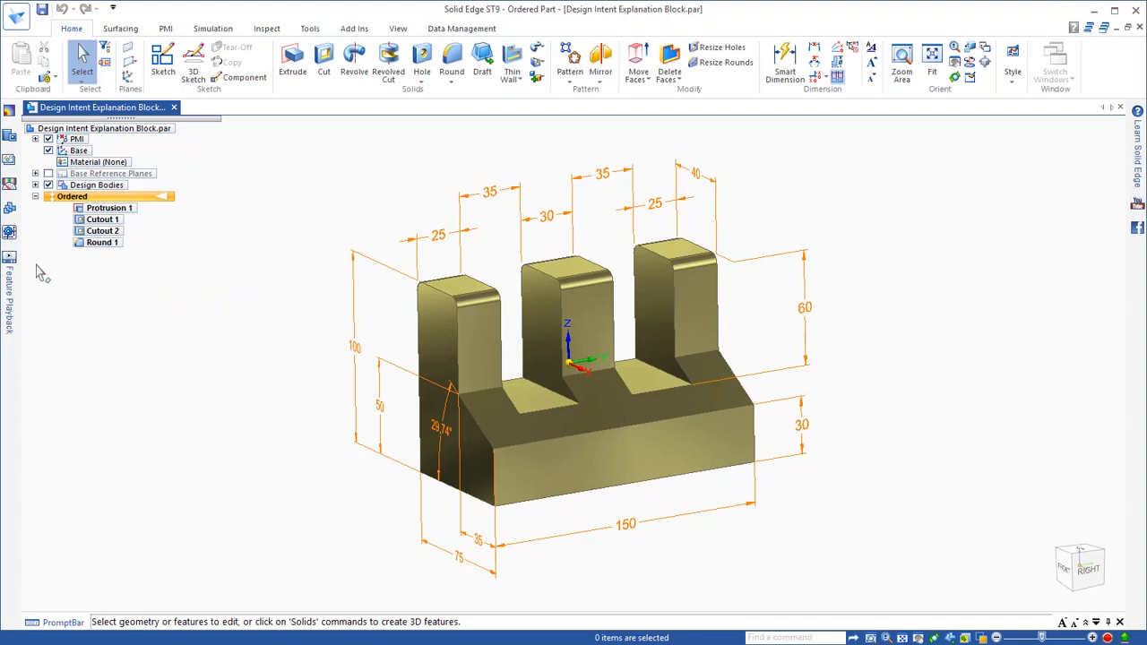
Step: Step through Protrusion 1, Cutout 1, Cutout 2 and Round 1 in Feature Playback to review how the block was built
left_click(8, 260)
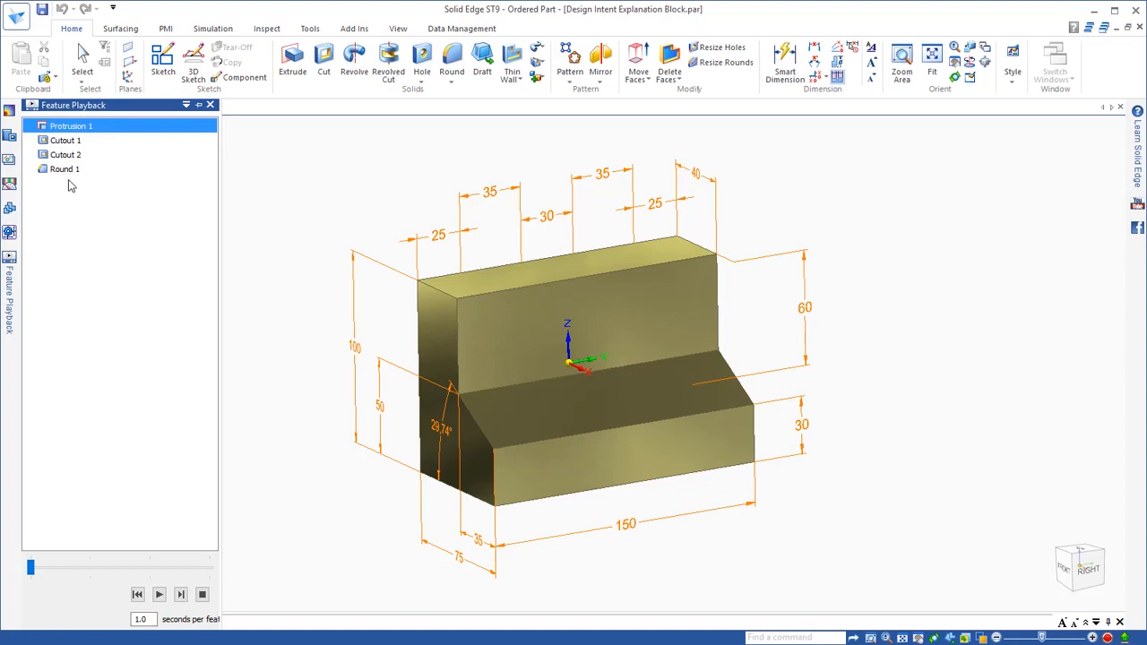
left_click(66, 141)
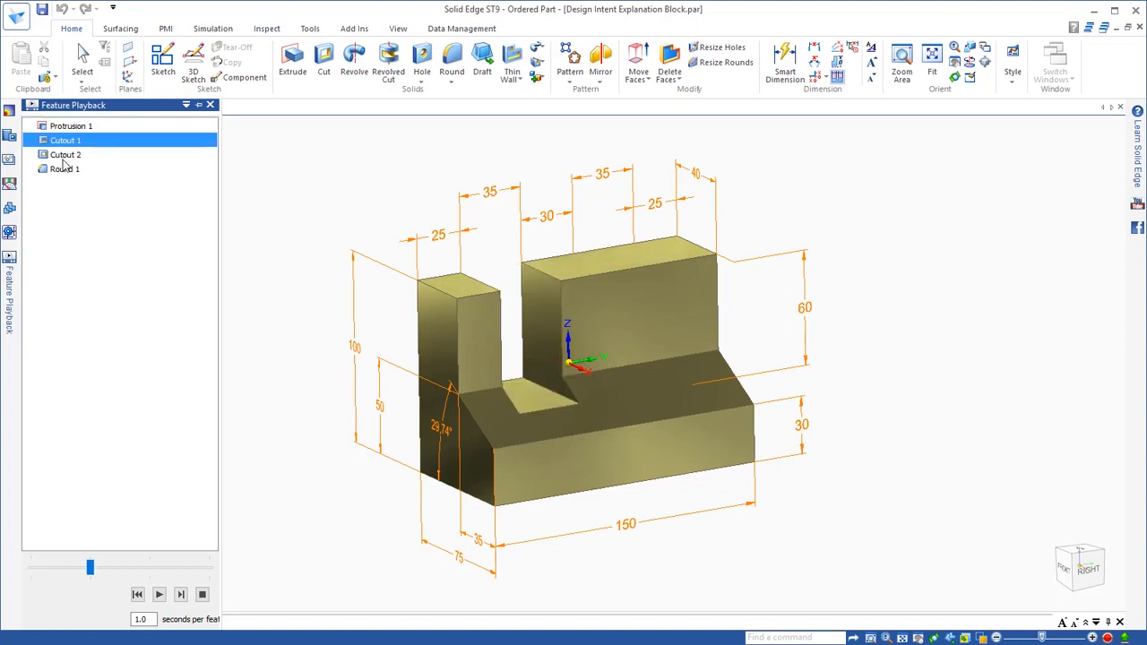
left_click(64, 159)
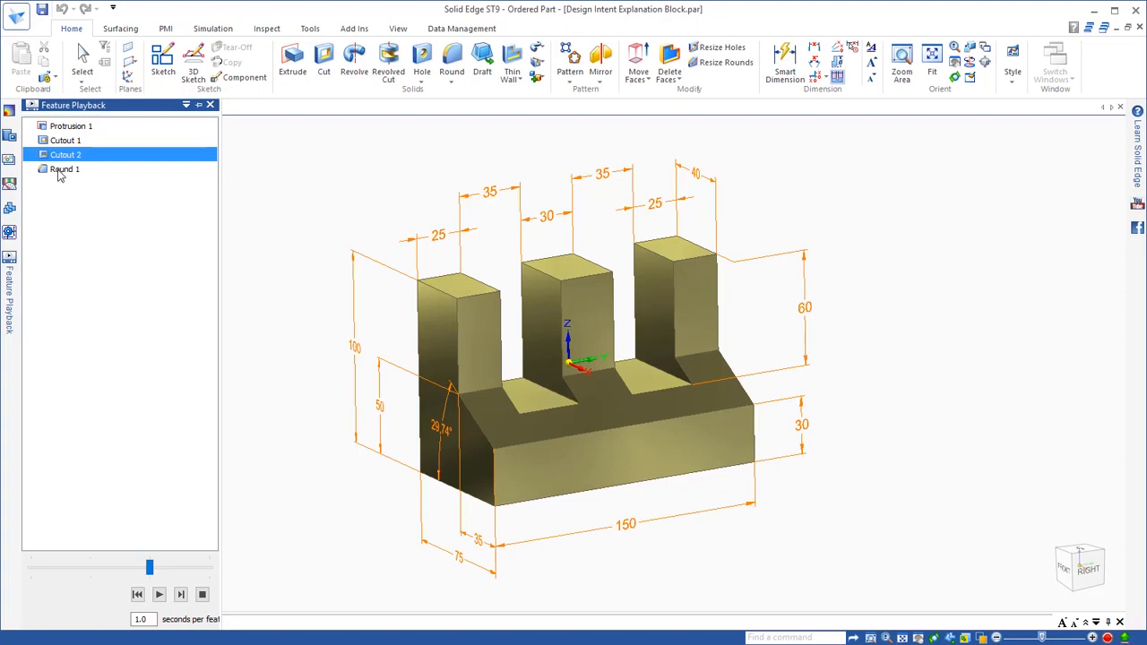
left_click(61, 170)
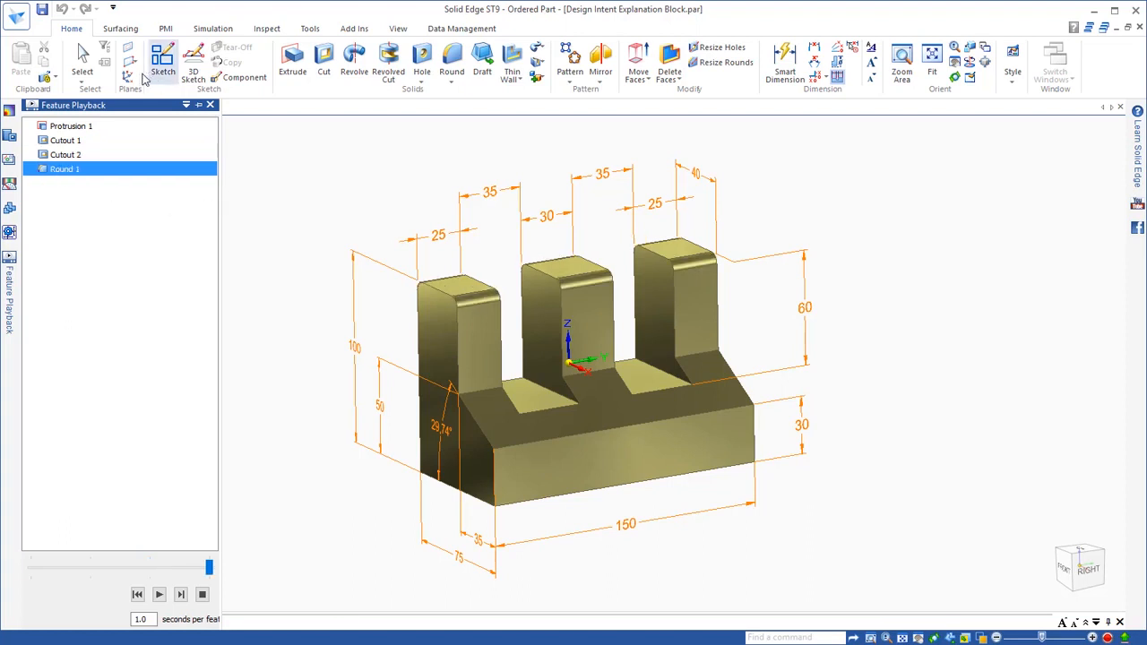
left_click(81, 56)
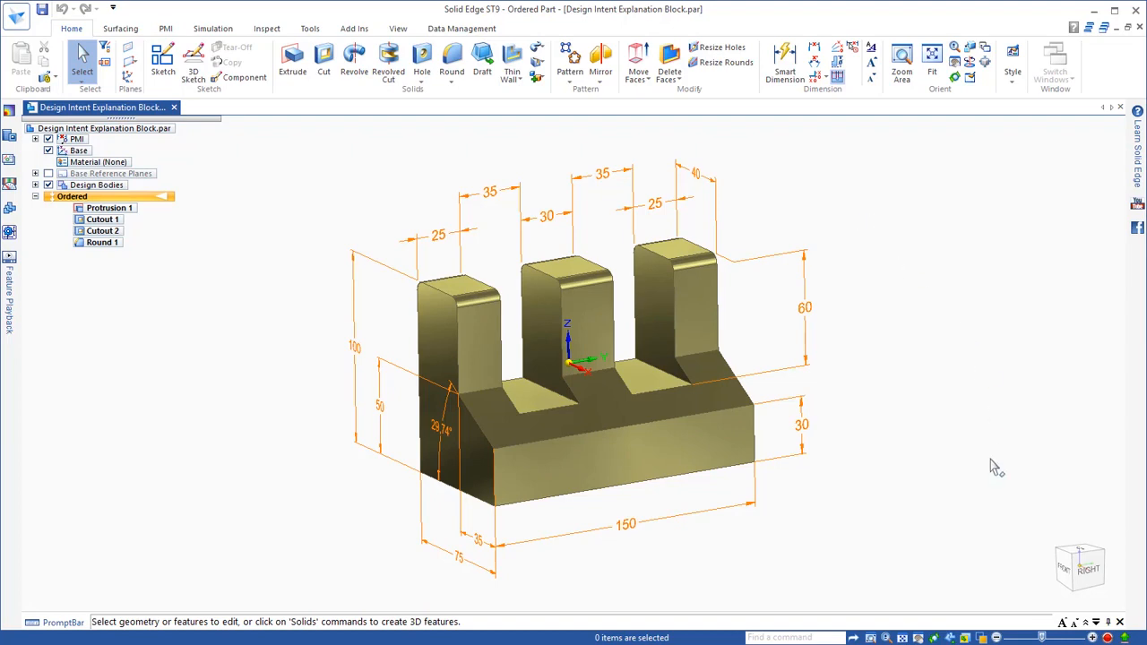
Step: Open the profile sketch of Protrusion 1 for editing and hide the PMI dimensions
middle_click_drag(924, 509, 683, 531)
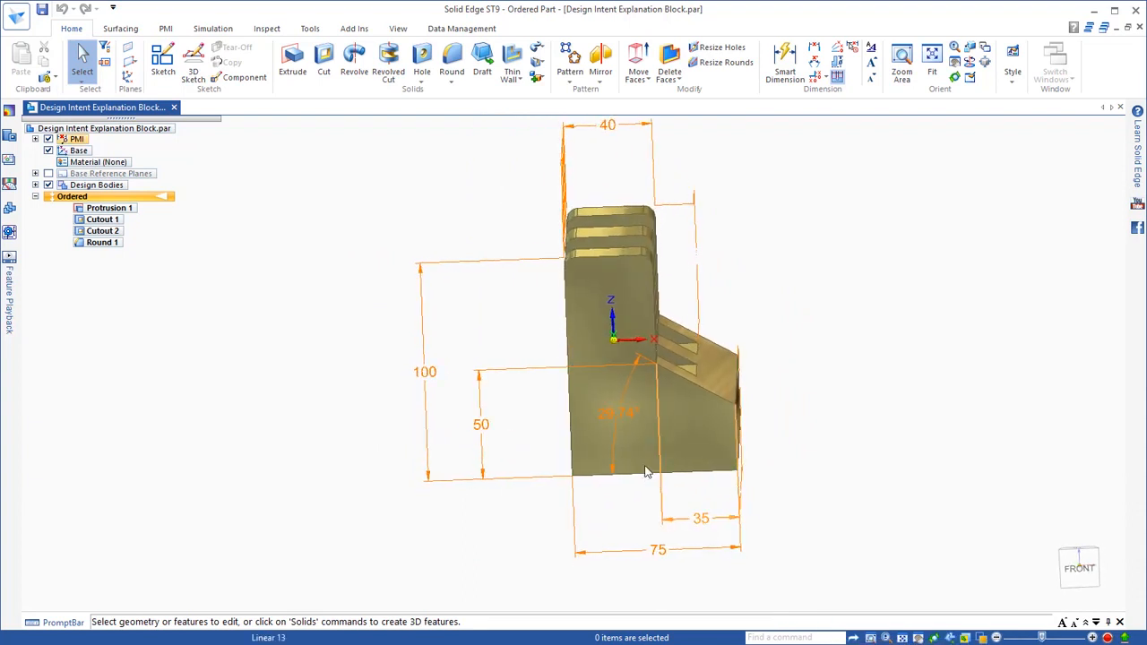
mouse_move(946, 492)
middle_mouse_down()
mouse_move(863, 464)
mouse_move(863, 440)
mouse_move(896, 405)
mouse_move(683, 262)
mouse_move(569, 224)
mouse_move(581, 235)
mouse_move(578, 213)
mouse_move(596, 208)
middle_mouse_up()
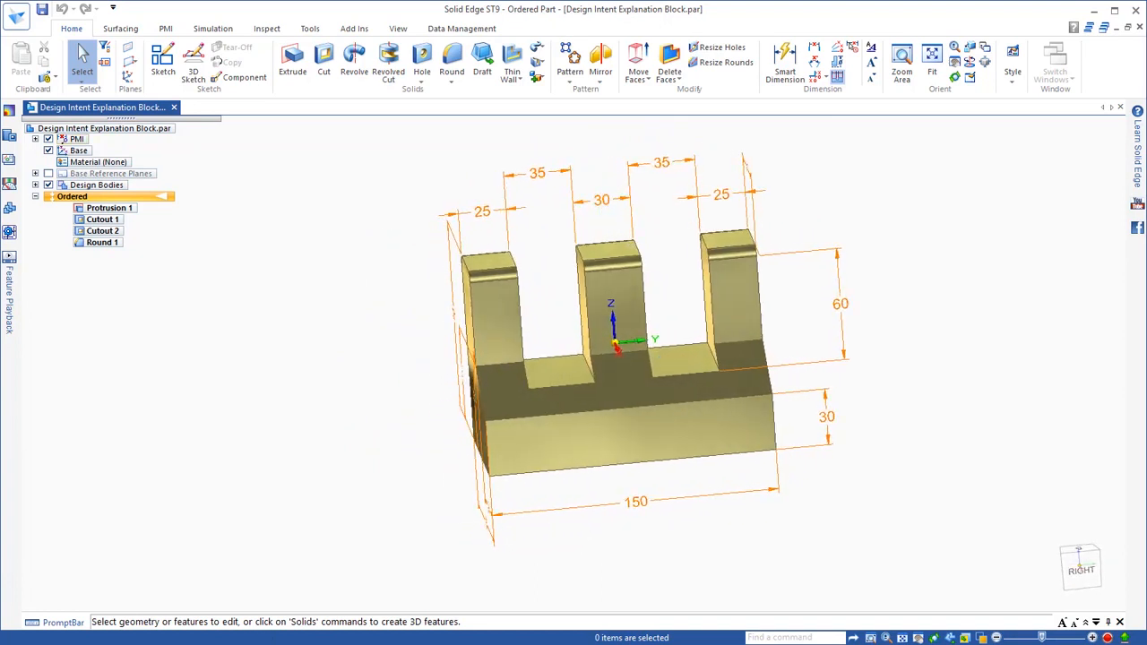
middle_click_drag(937, 255, 939, 254)
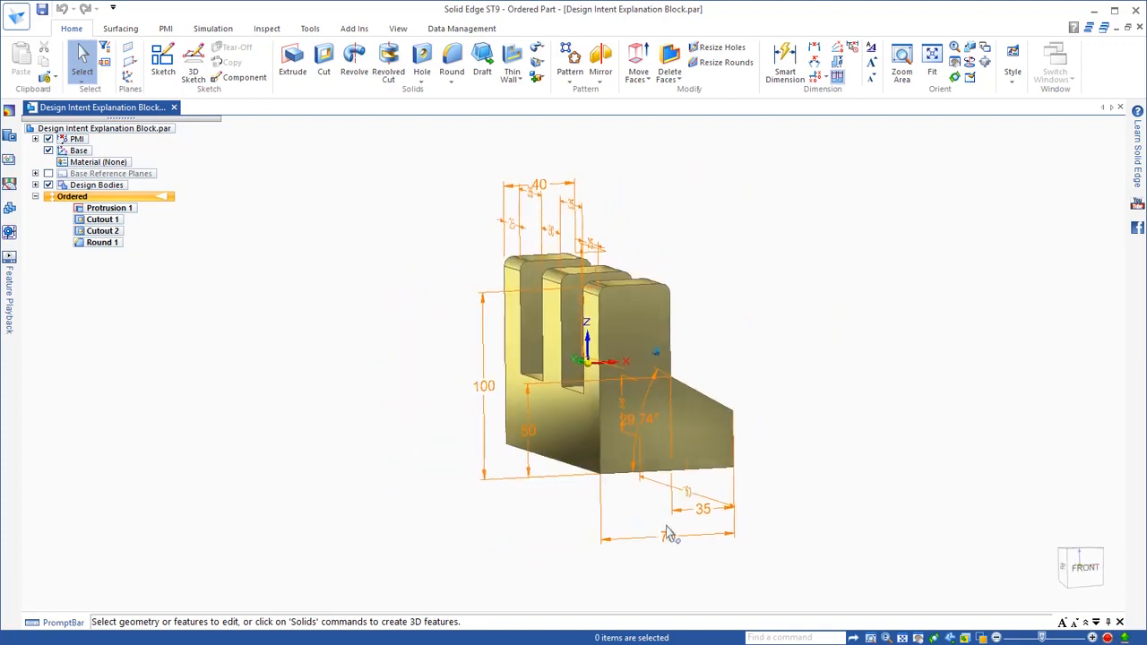
left_click(107, 211)
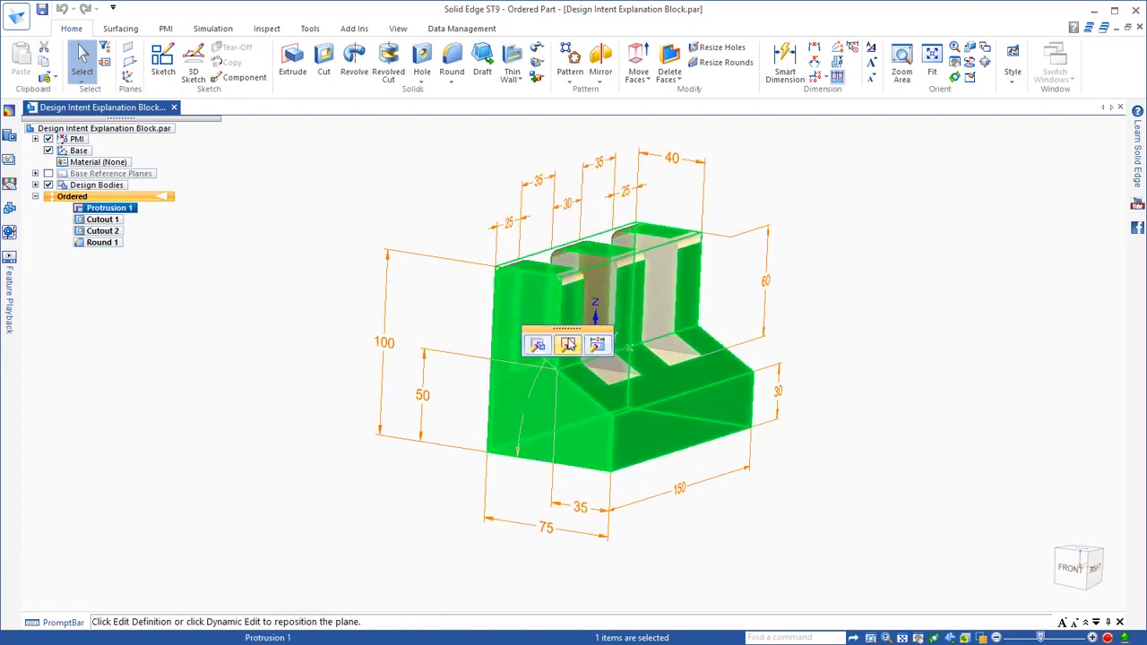
left_click(539, 347)
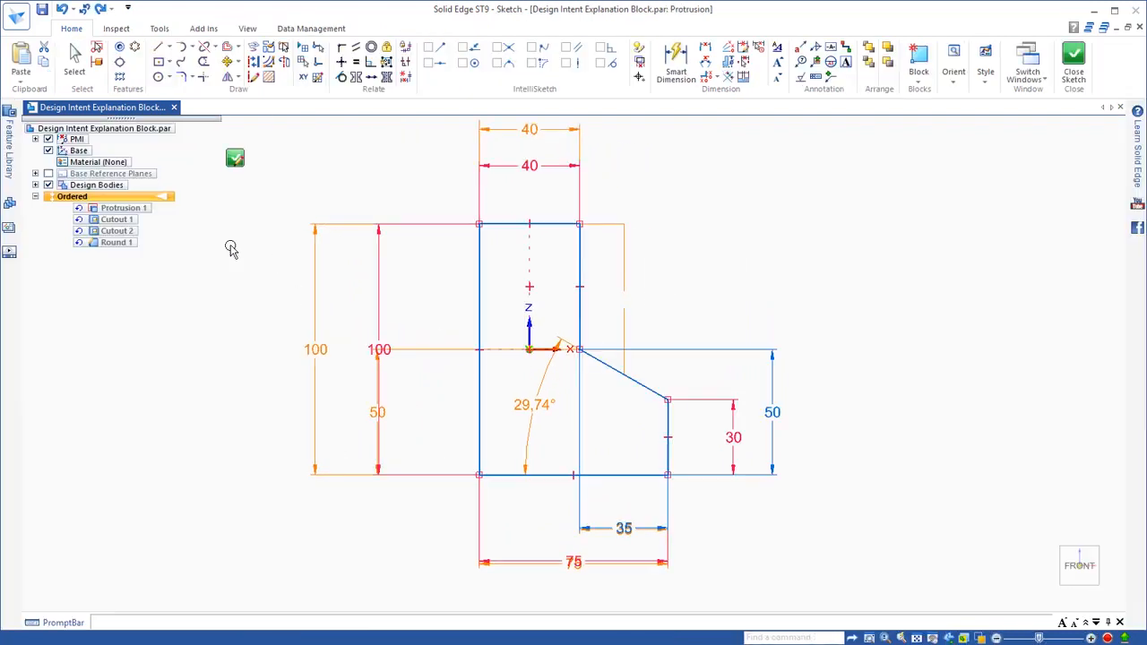
left_click(48, 139)
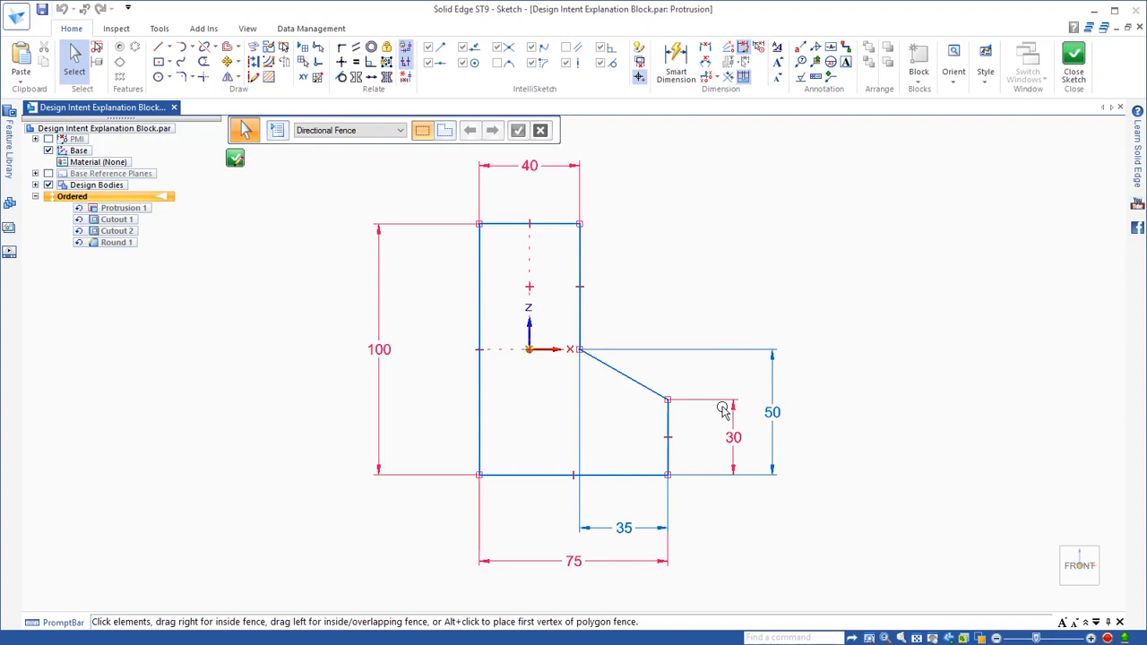
Step: Try an overall base width of 100 mm in the profile sketch, and undo the change
left_click(573, 562)
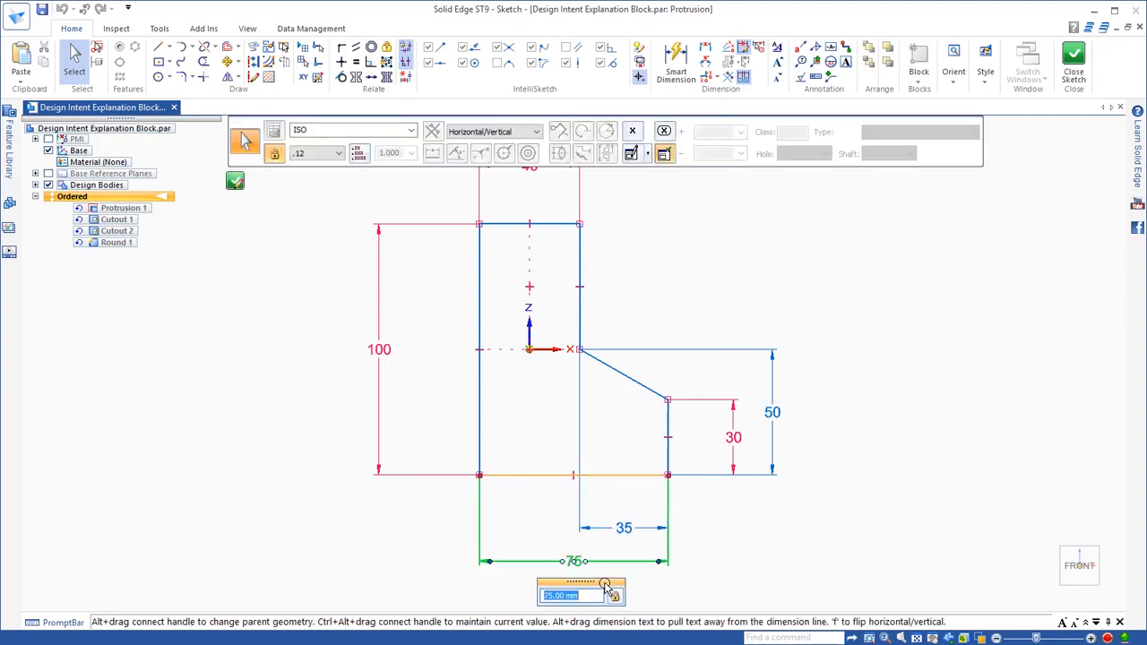
type("100")
key("Return")
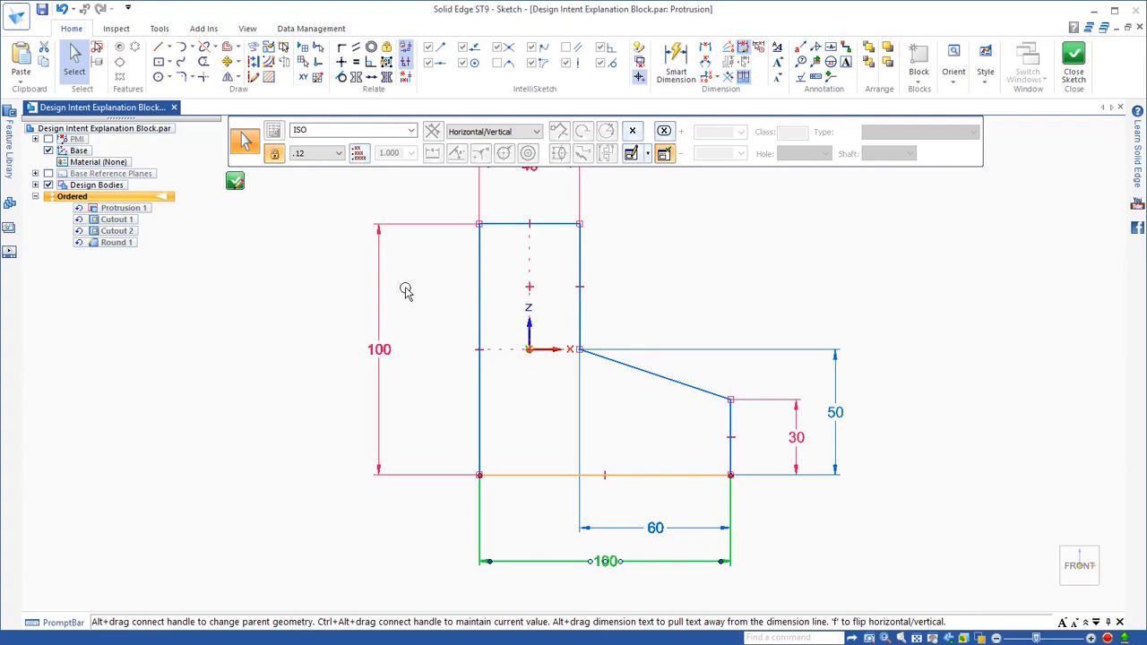
key("Escape")
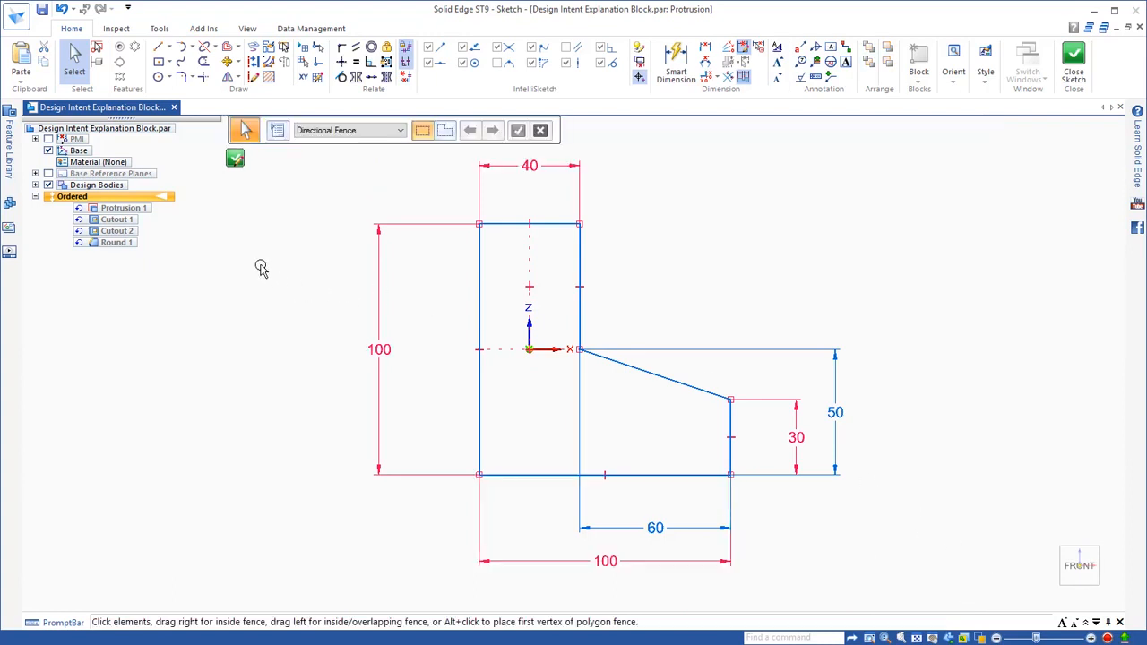
key("ctrl+z")
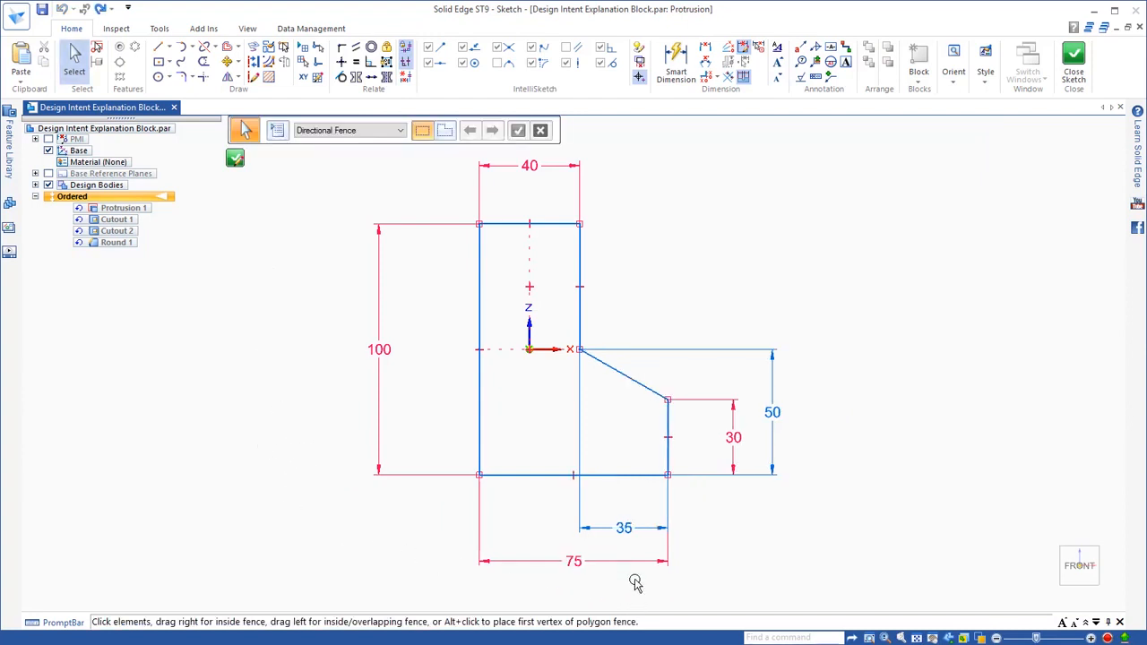
Step: Unlock the 40 mm top width dimension and lock the 35 mm step width dimension in the profile
left_click(624, 533)
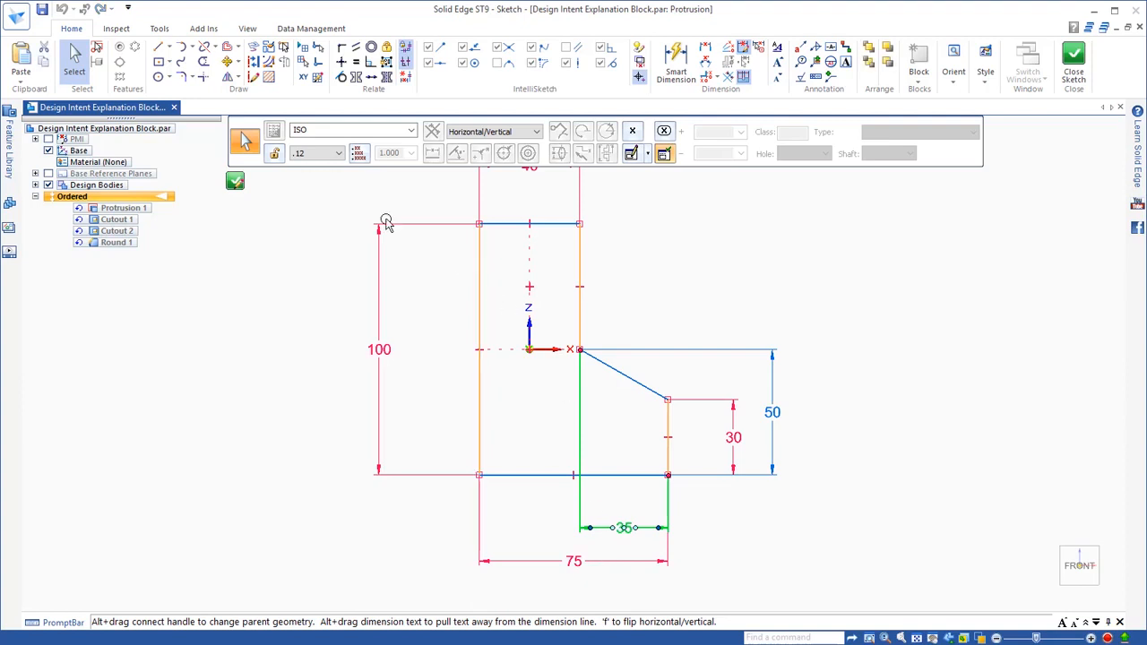
key("Escape")
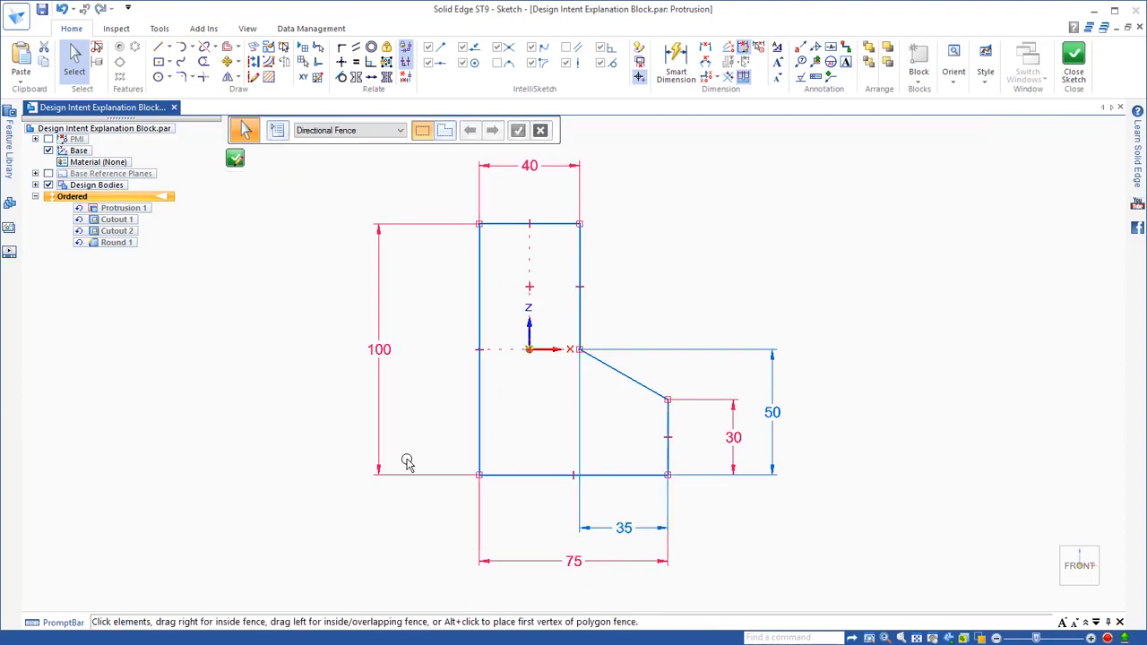
left_click(535, 167)
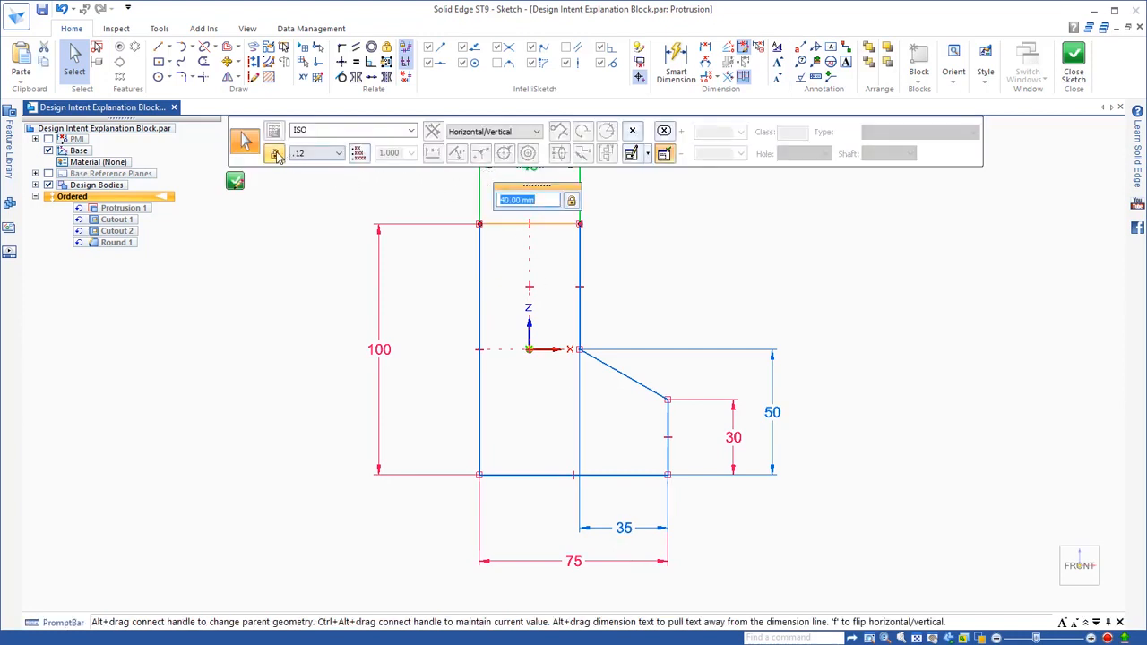
left_click(281, 199)
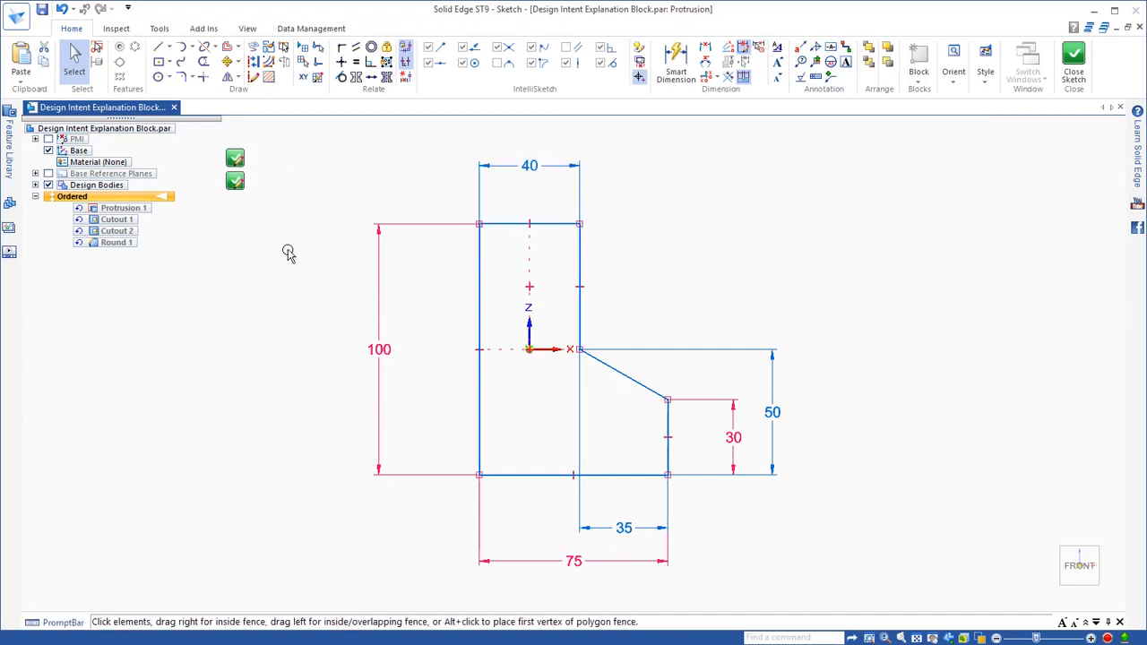
left_click(624, 533)
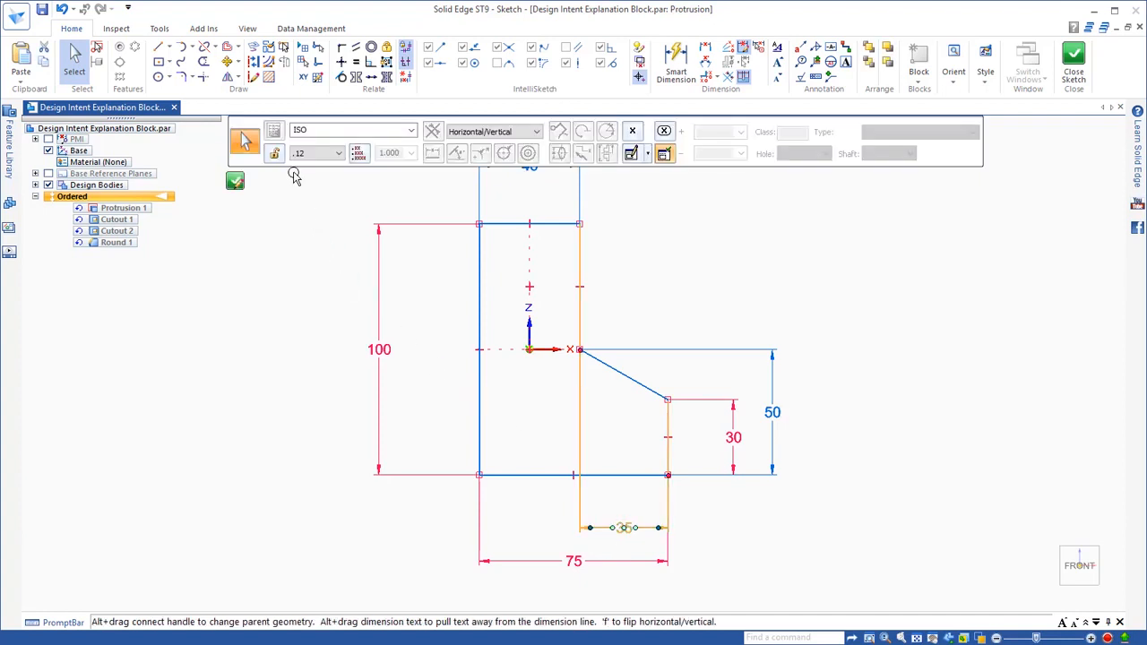
left_click(343, 443)
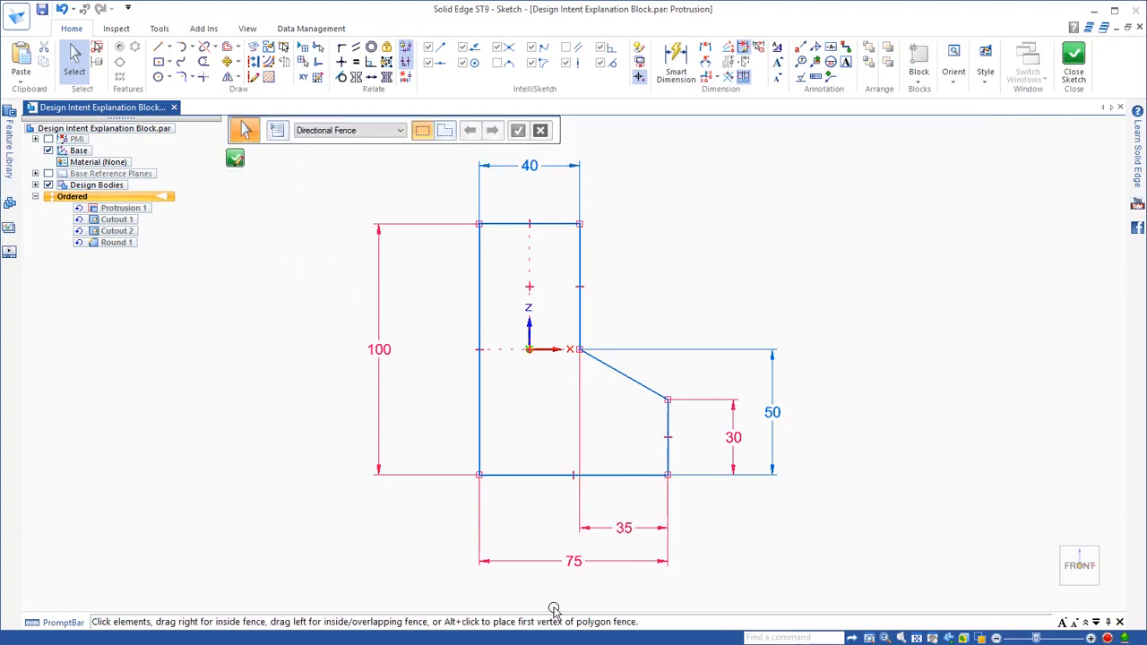
Step: Test the profile with a 100 mm base width while the 35 mm dimension is locked, and undo the change
left_click(573, 565)
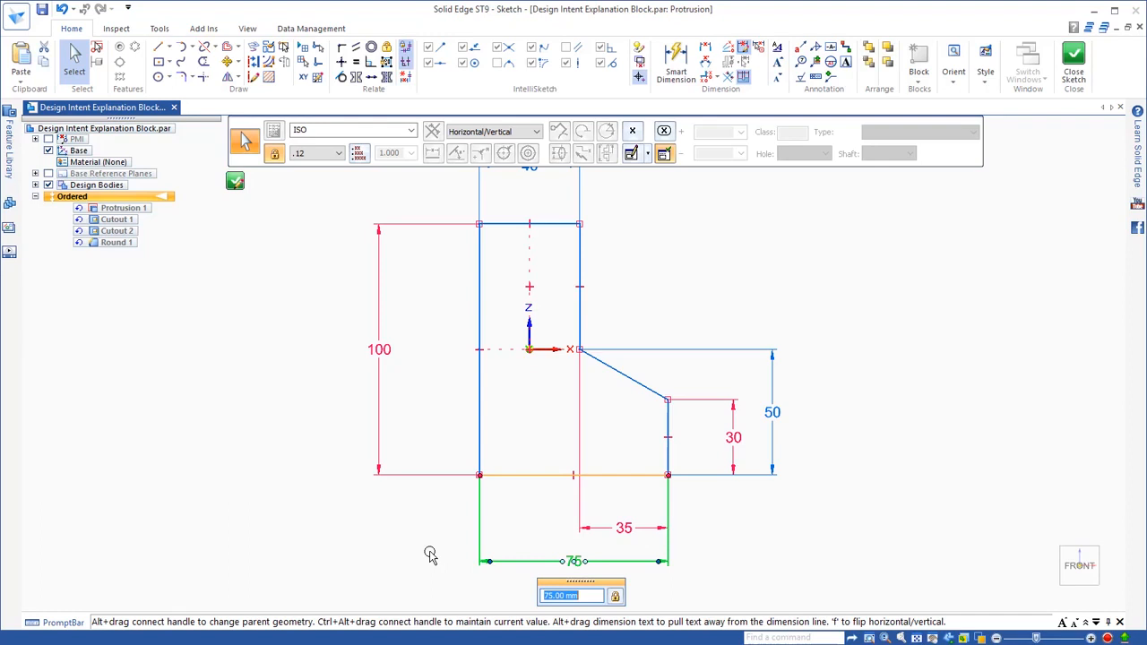
type("100")
key("Return")
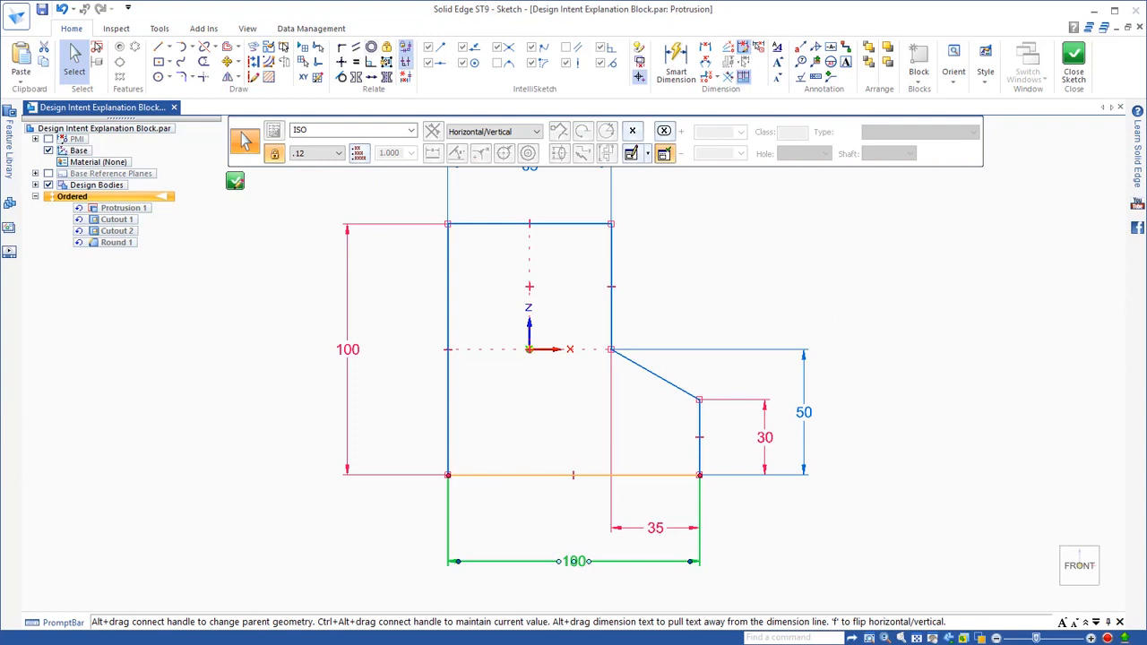
left_click(62, 9)
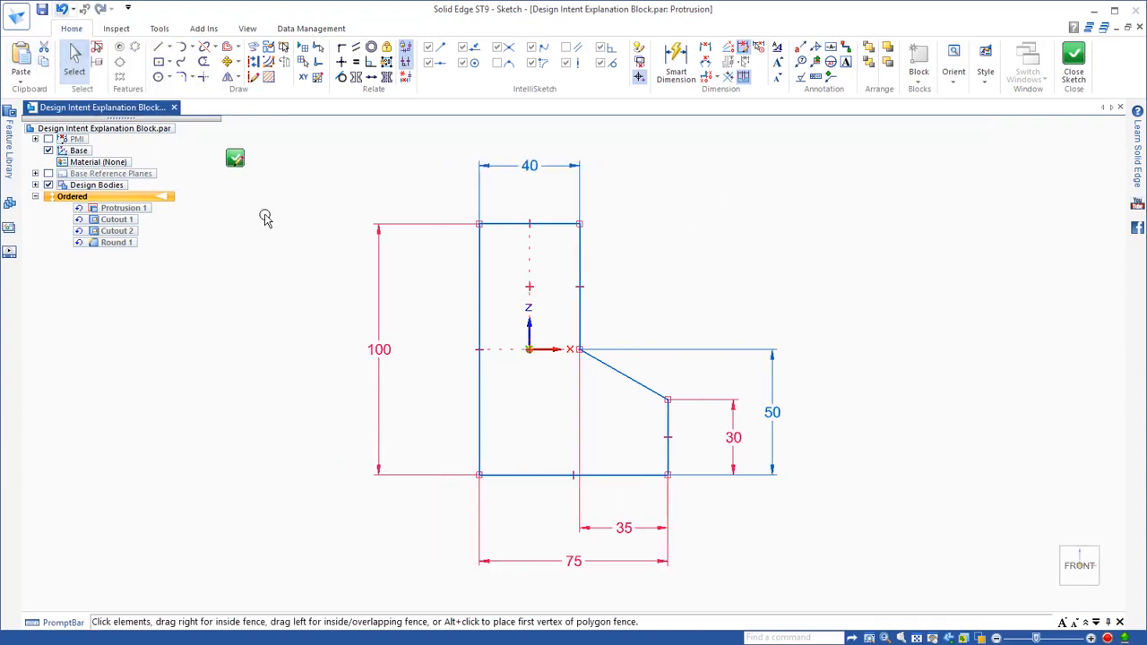
Step: Delete the vertical relation between the top edge's midpoint and the origin, and finish the protrusion edit with a 100 mm base width
left_click(530, 253)
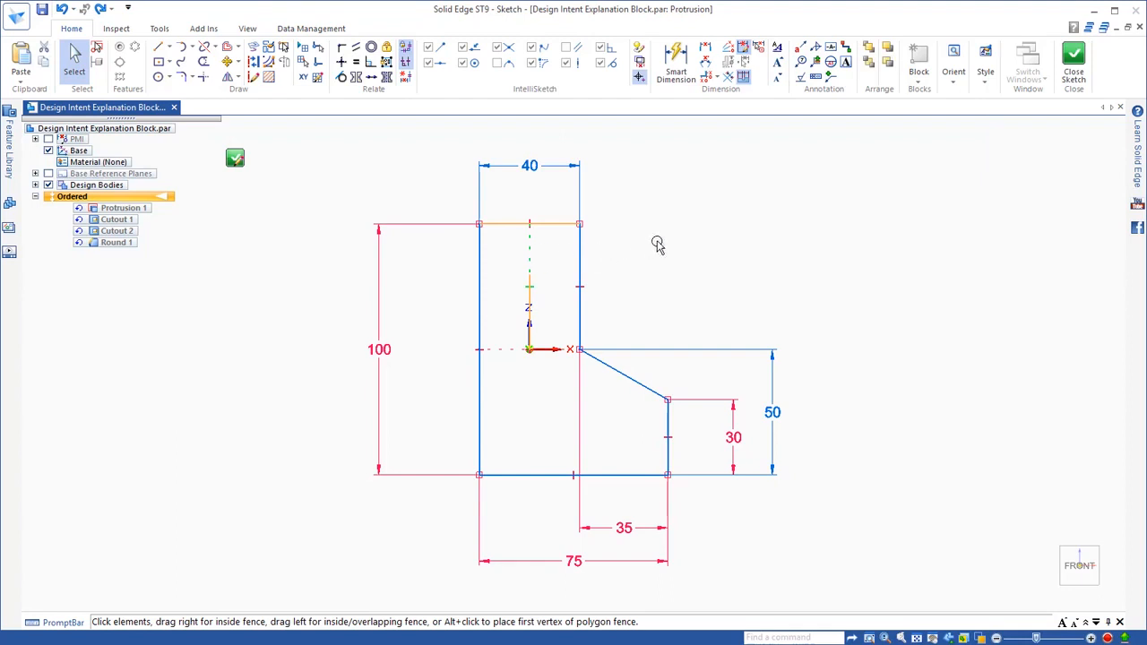
left_click(778, 281)
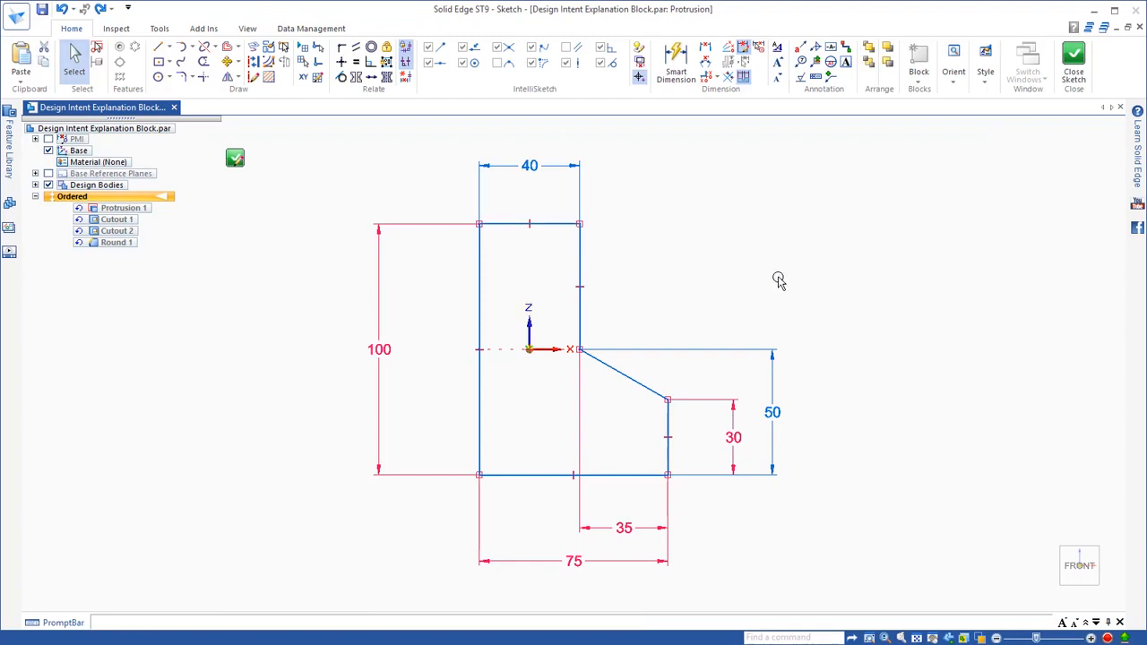
left_click(569, 558)
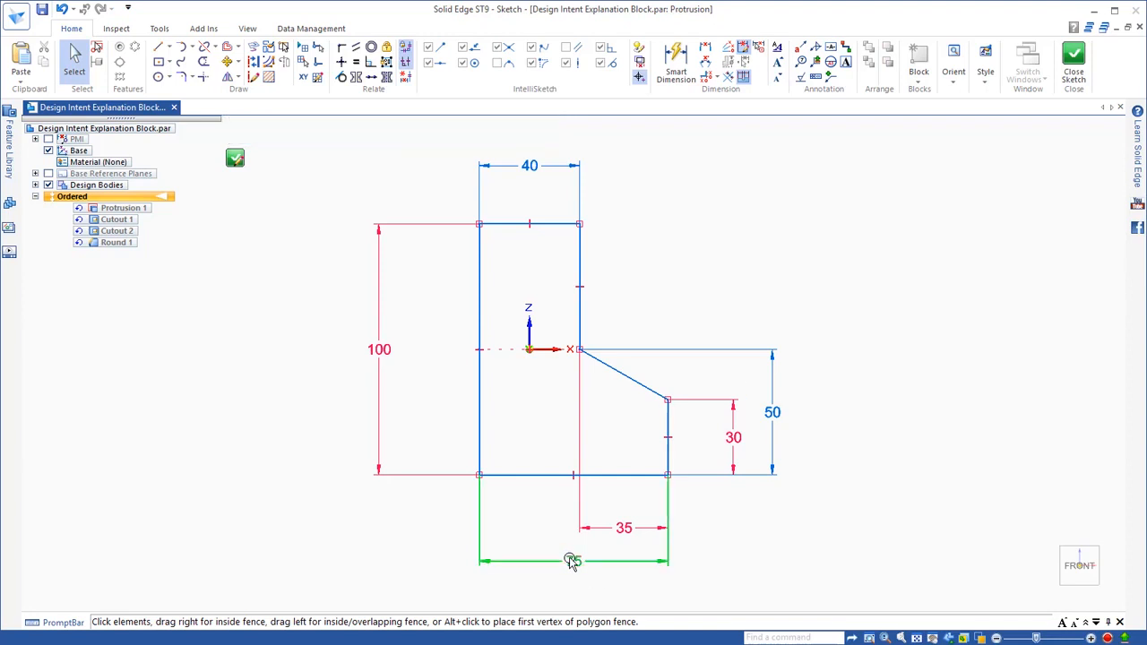
type("100")
key("Return")
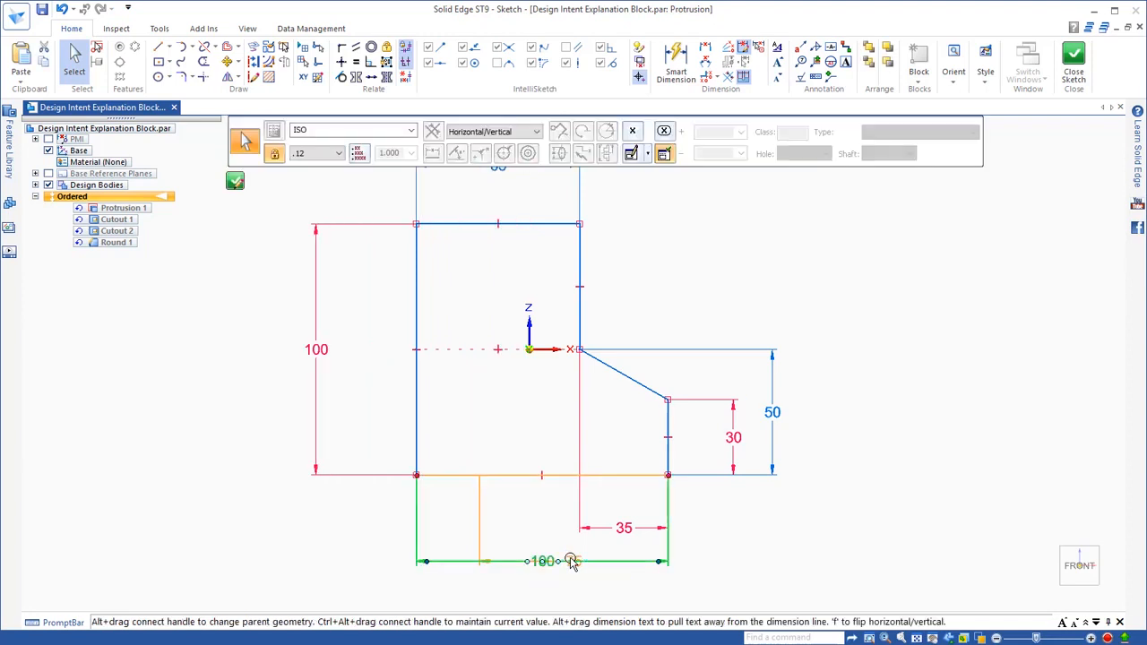
left_click(671, 281)
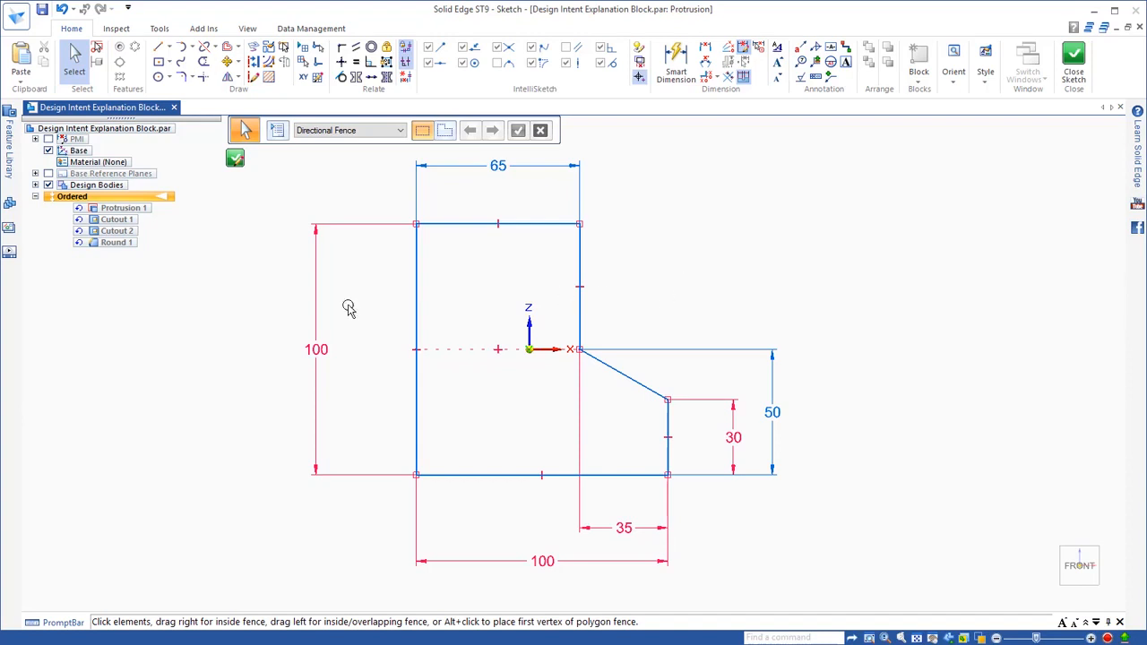
left_click(236, 159)
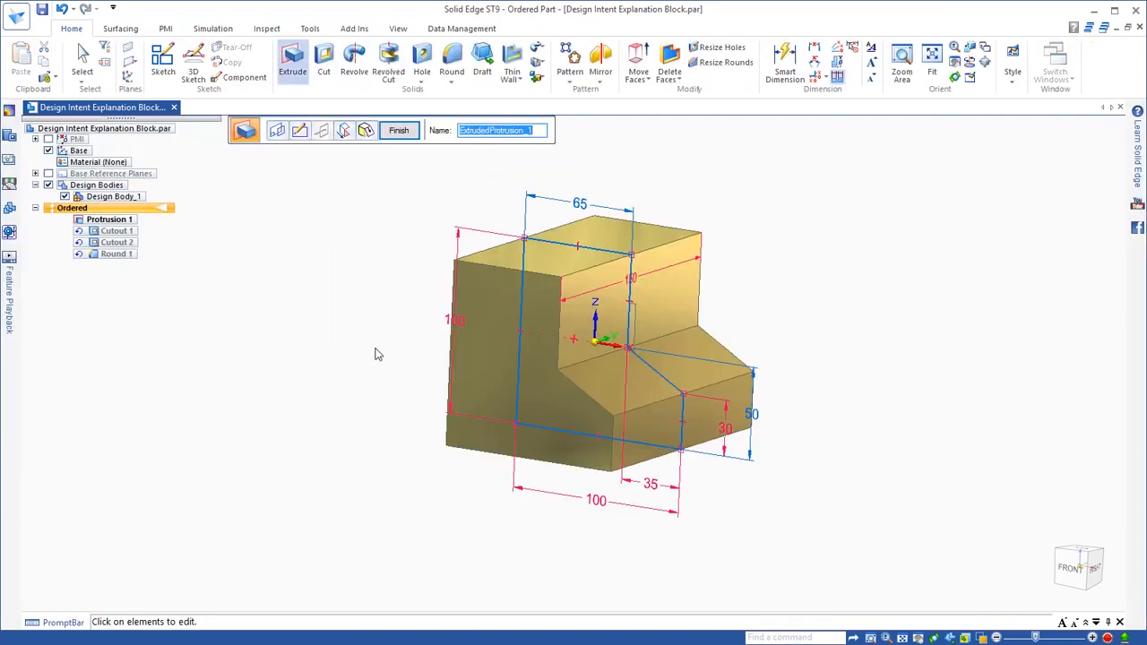
key("Escape")
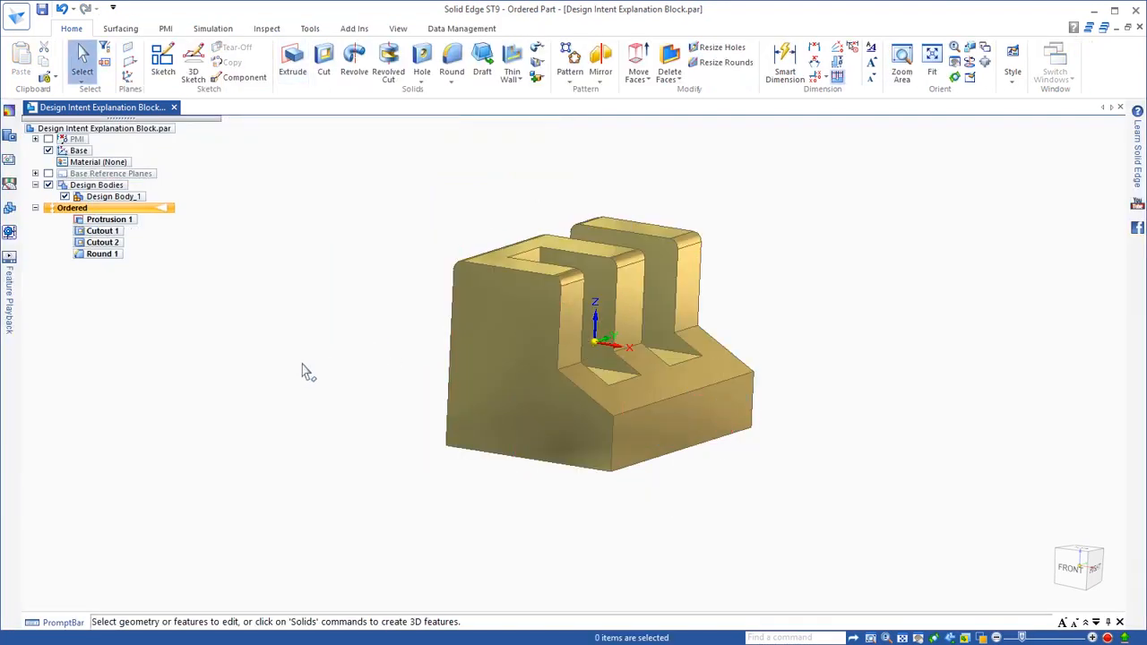
Step: Change the extent of Cutout 1 to Through Next toward the back of the block and finish the feature edit
middle_click_drag(325, 335, 191, 264)
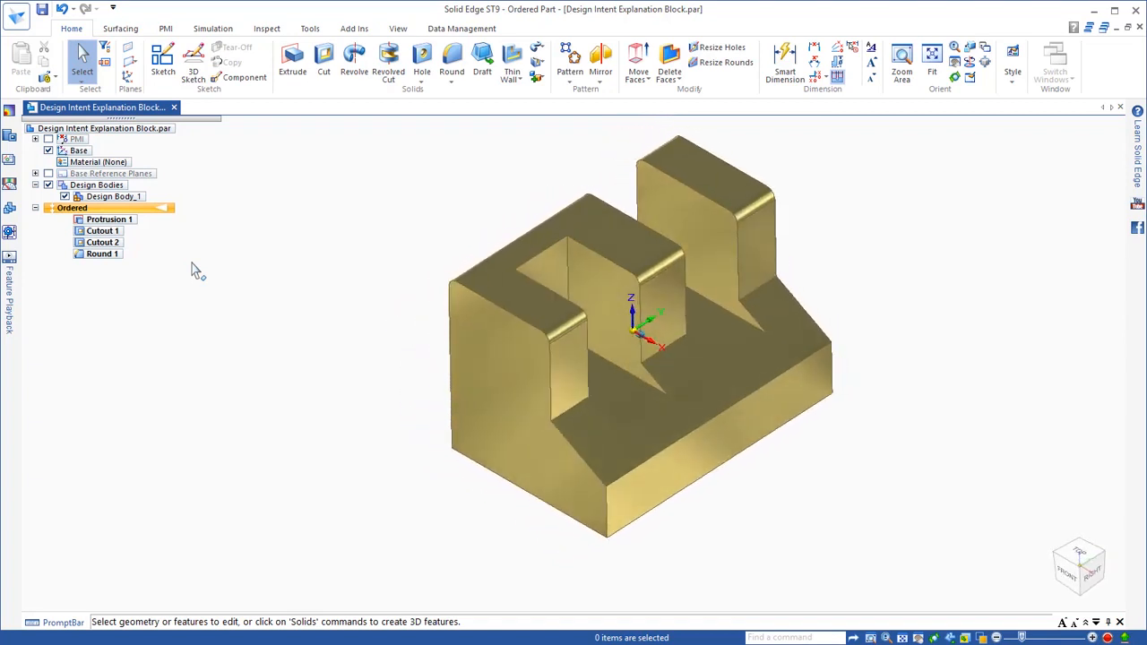
left_click(102, 231)
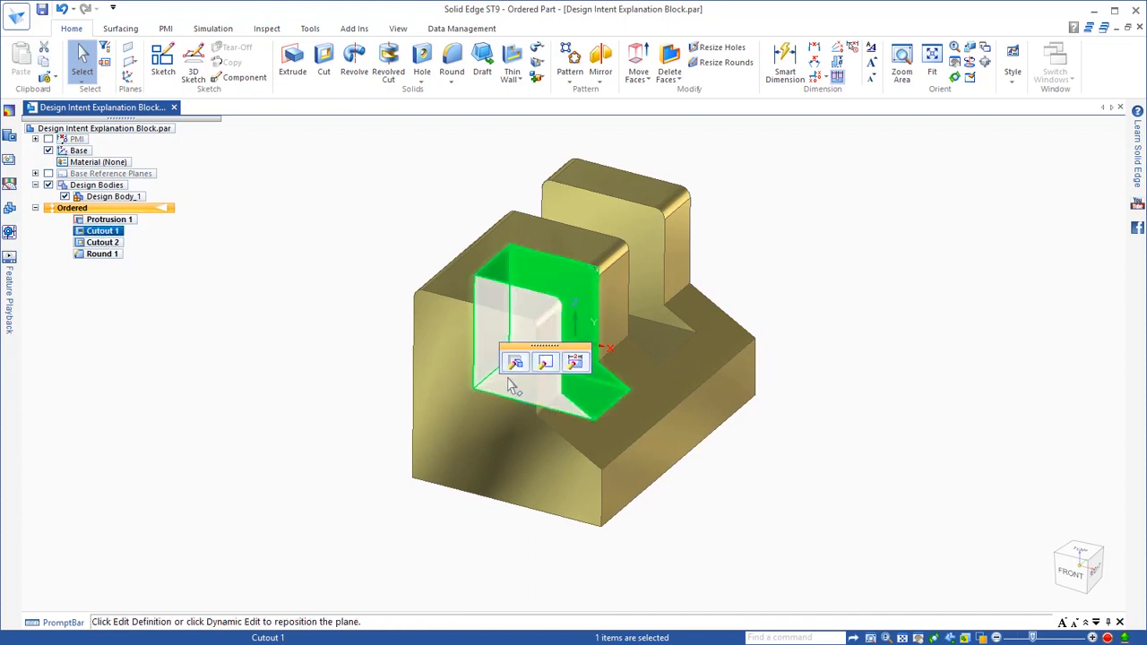
left_click(516, 363)
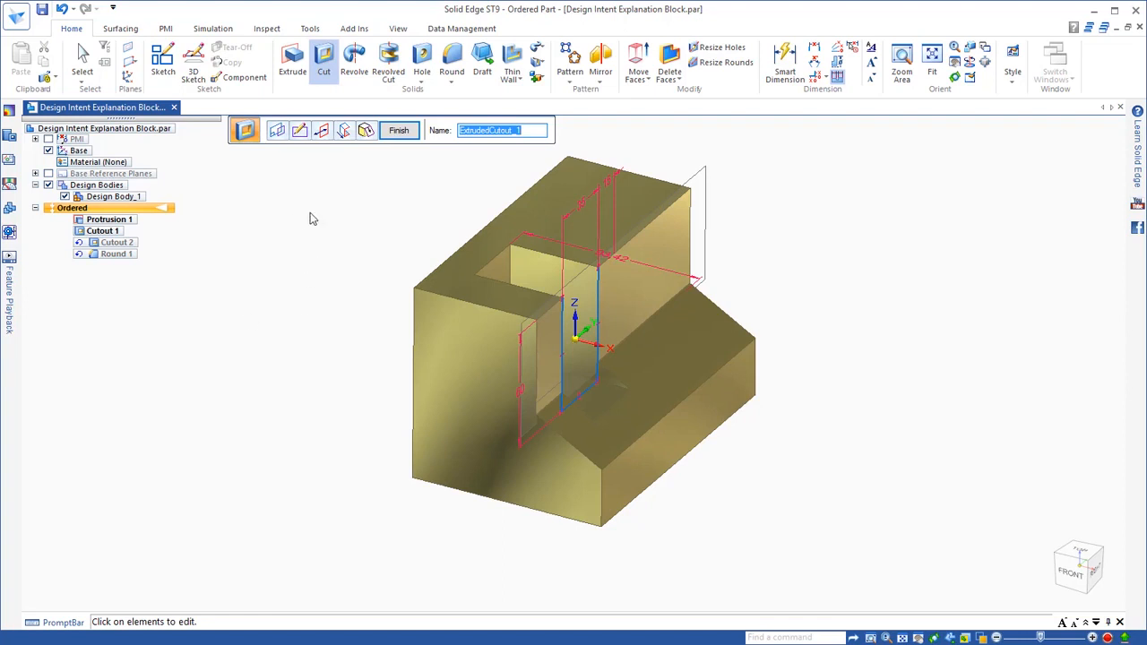
left_click(345, 132)
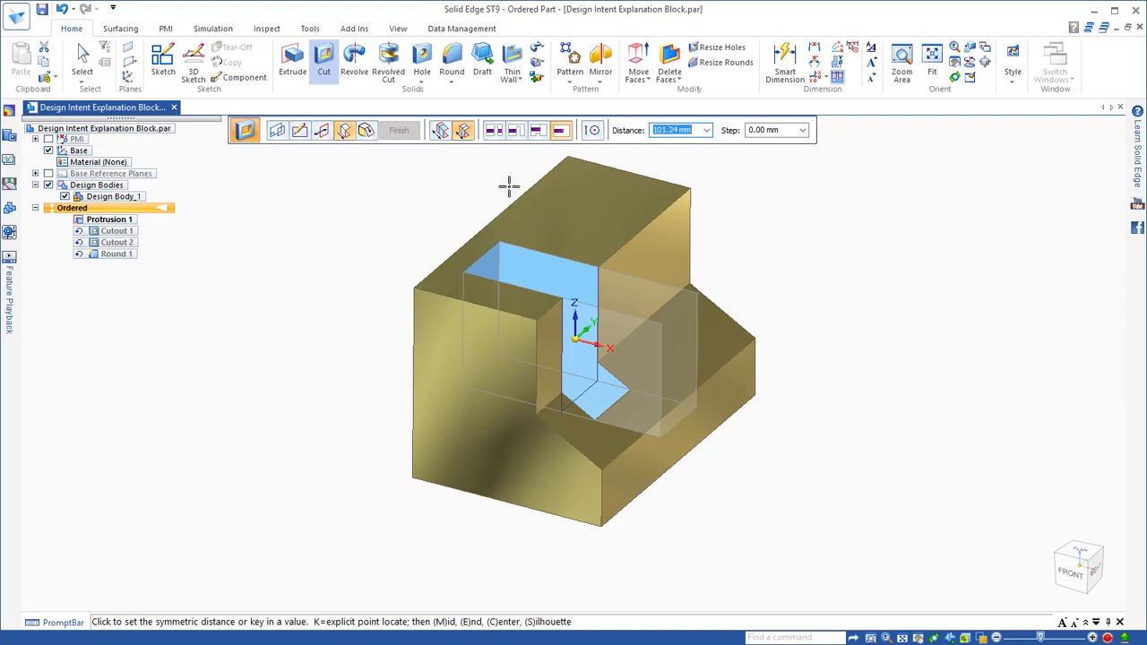
left_click(518, 132)
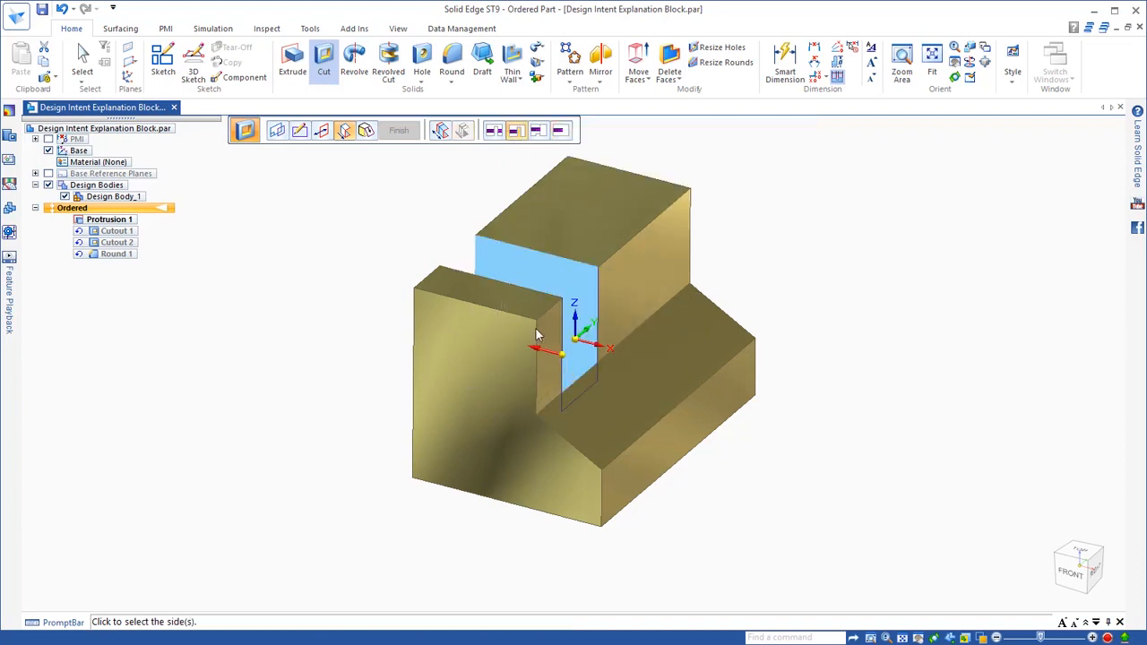
left_click(556, 359)
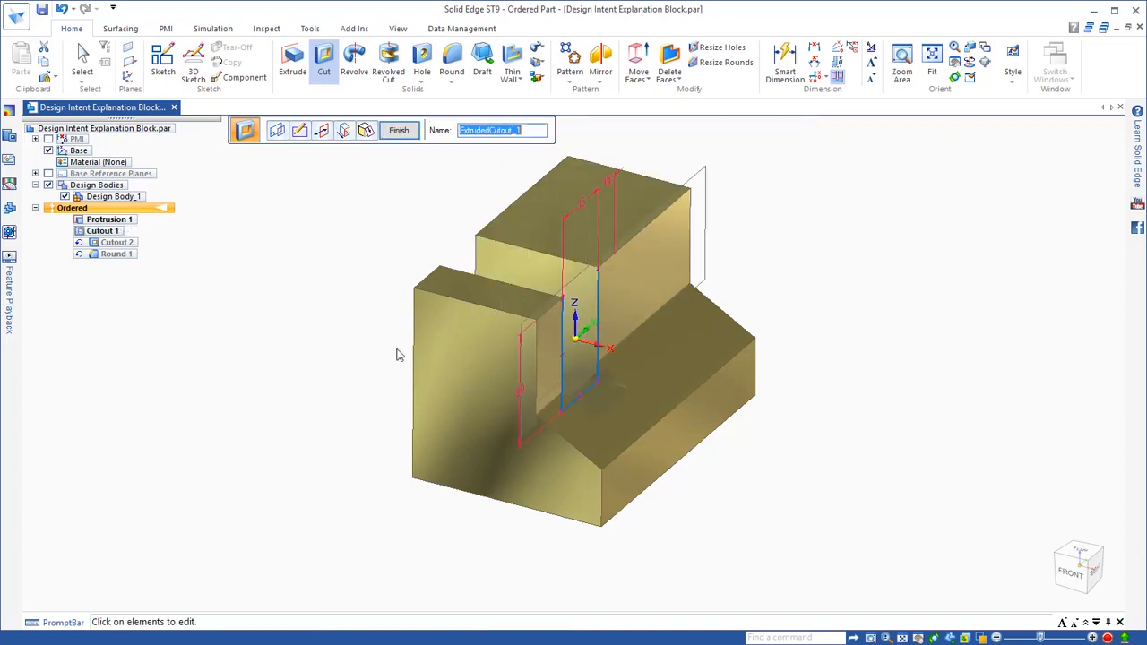
right_click(334, 345)
left_click(302, 343)
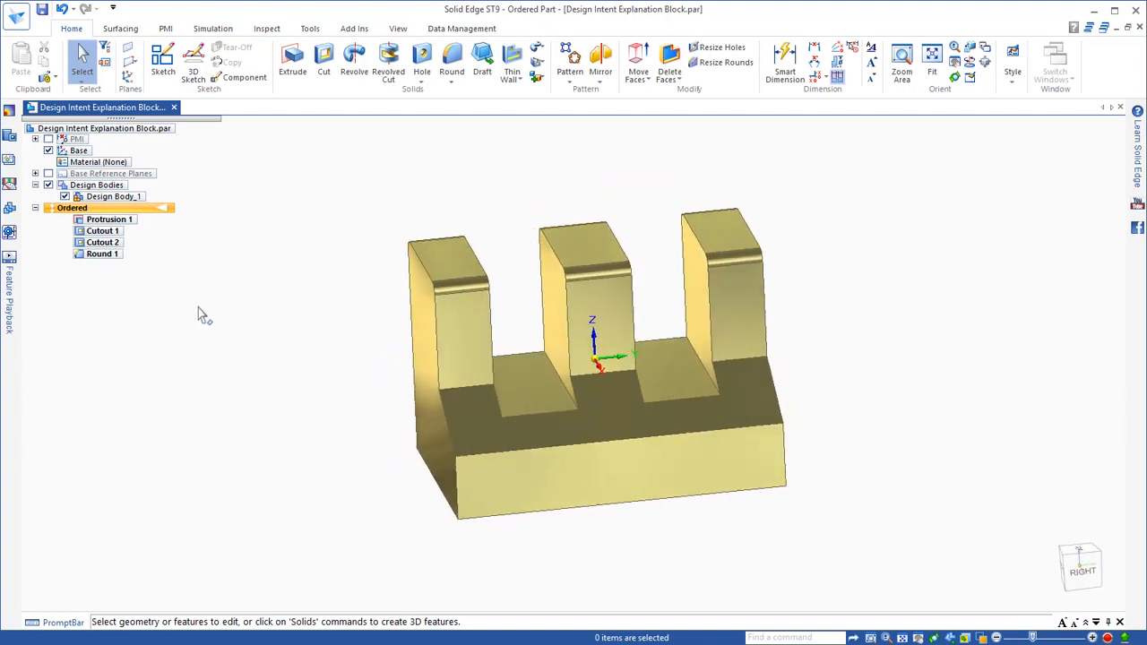
Step: Edit the Cutout 1 profile and set the slot's width to 30 mm
left_click(48, 139)
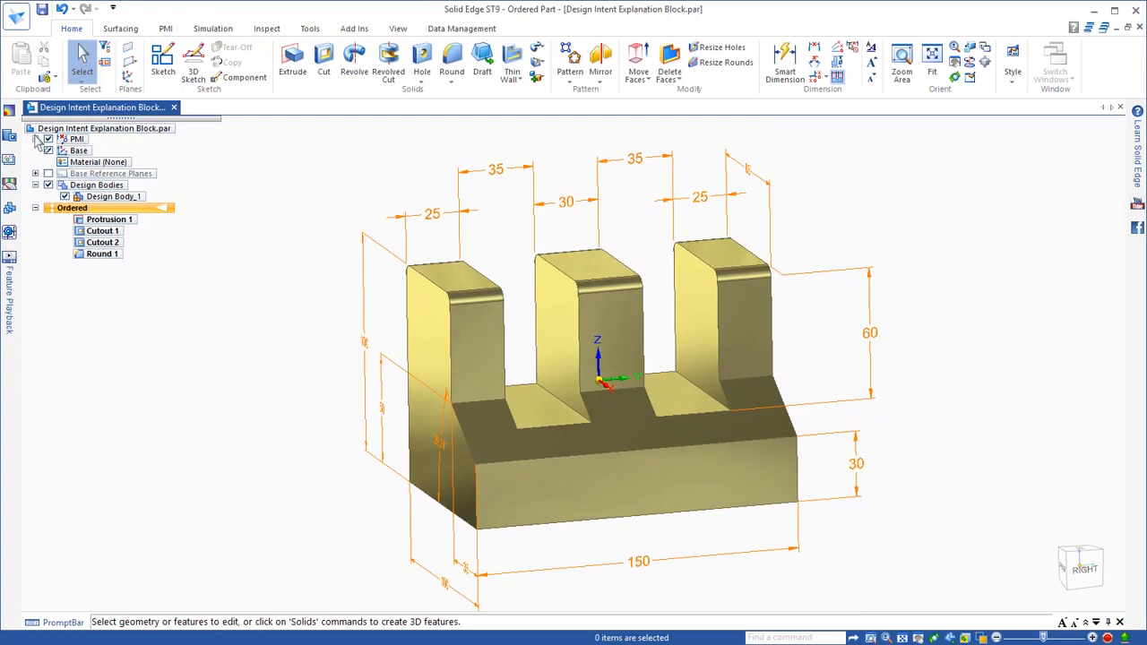
left_click(49, 139)
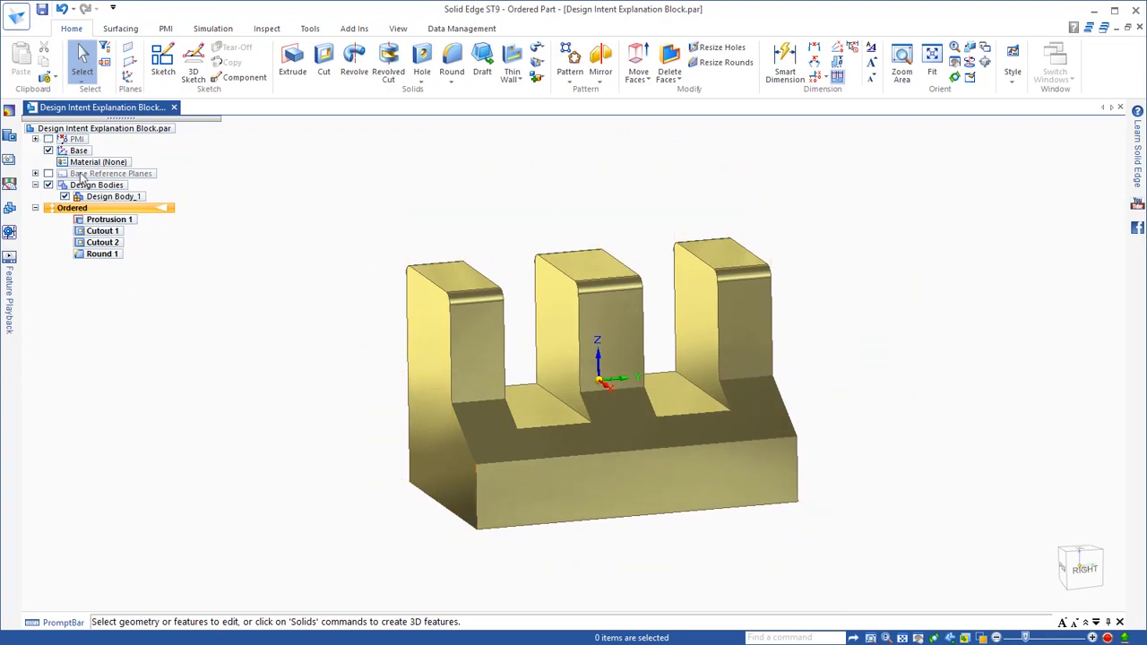
left_click(95, 232)
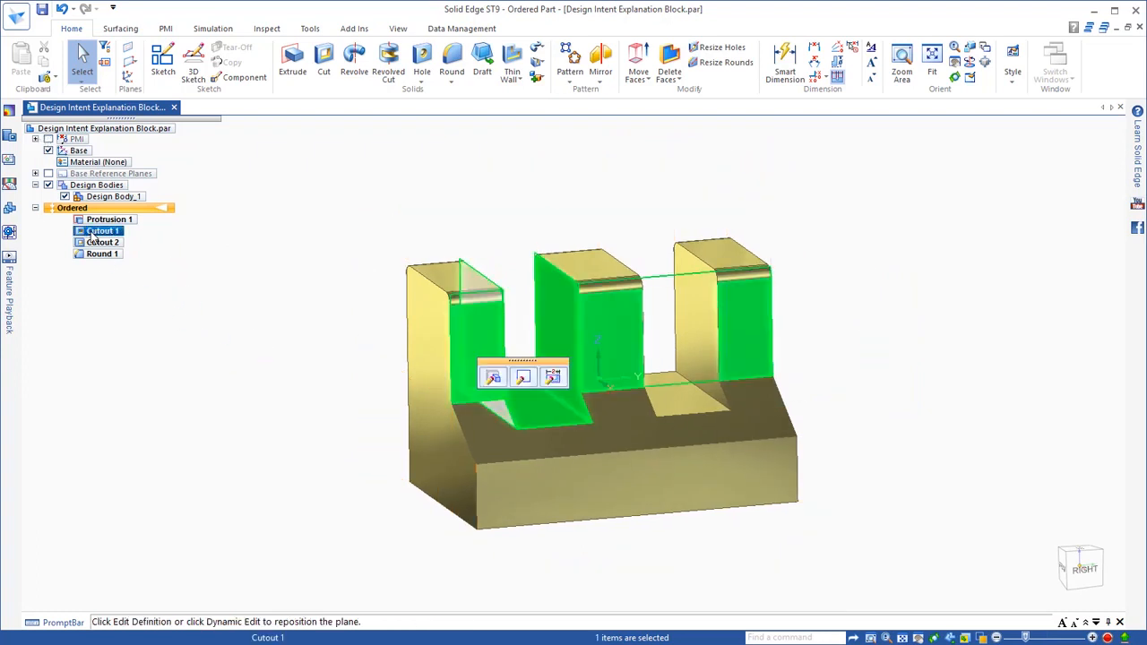
left_click(524, 378)
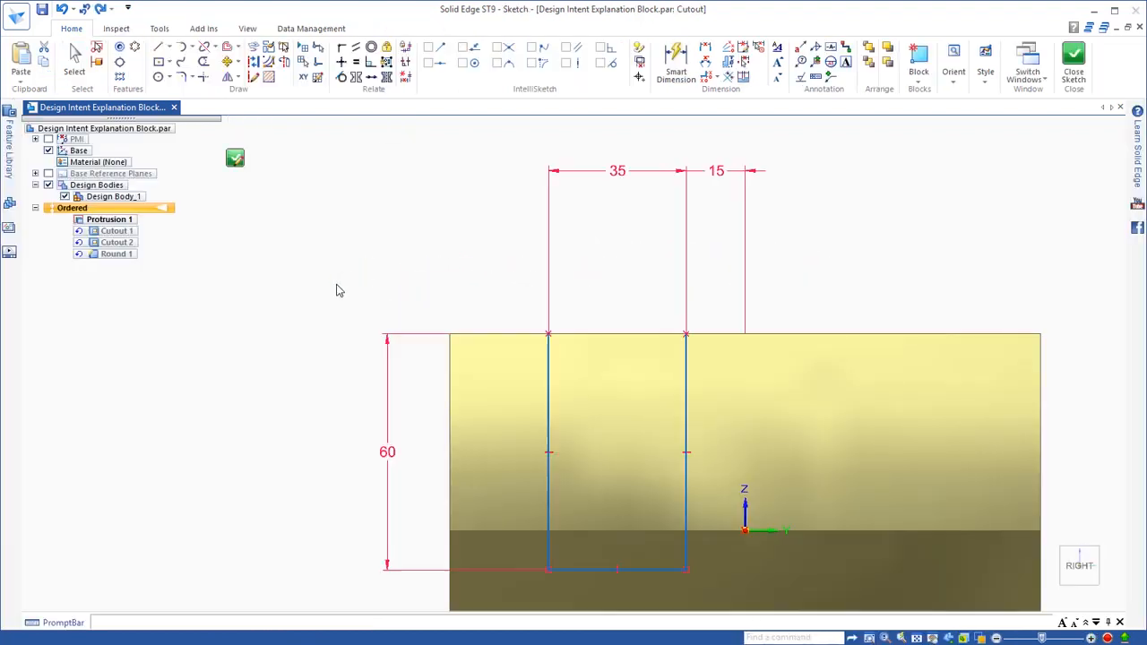
left_click(717, 179)
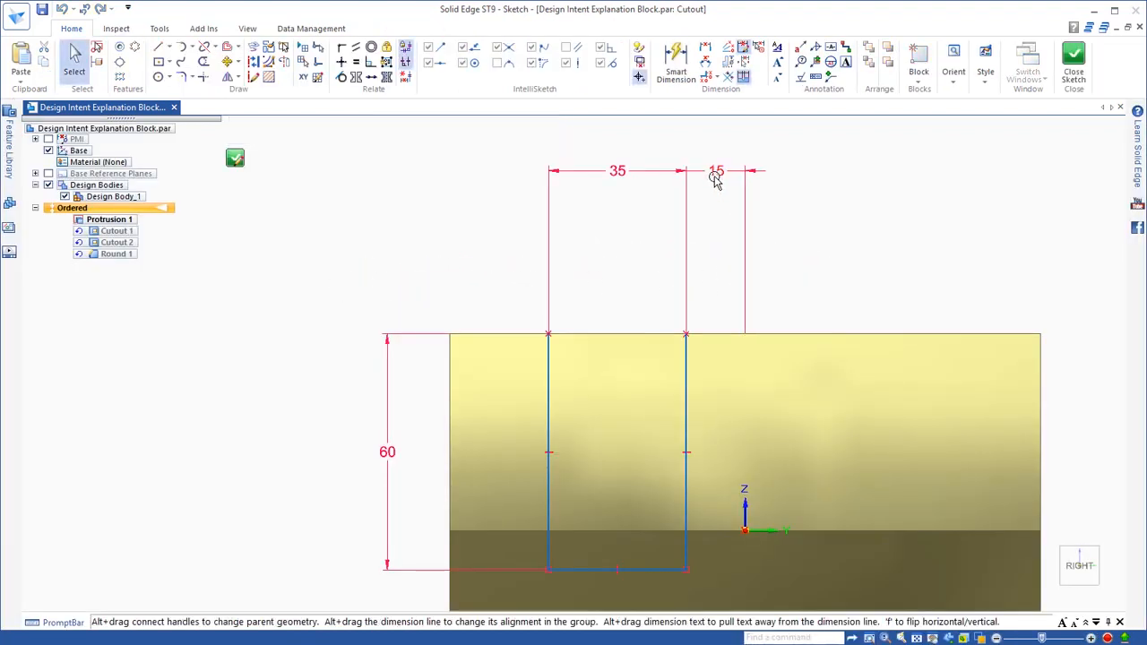
left_click(852, 305)
left_click(617, 171)
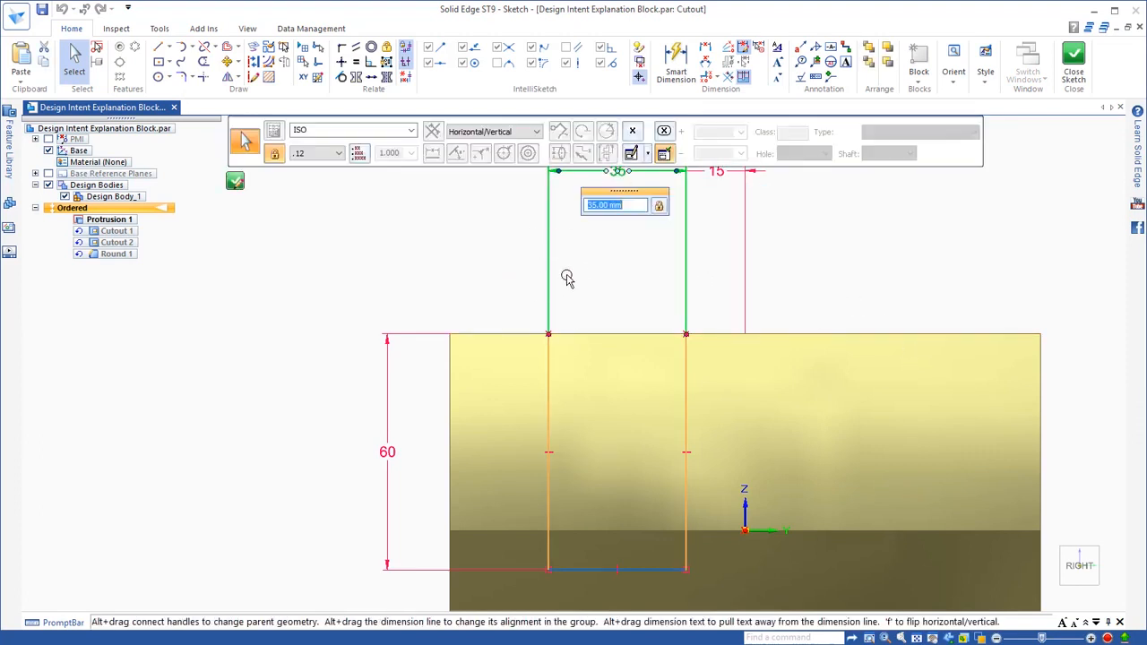
type("30")
key("Return")
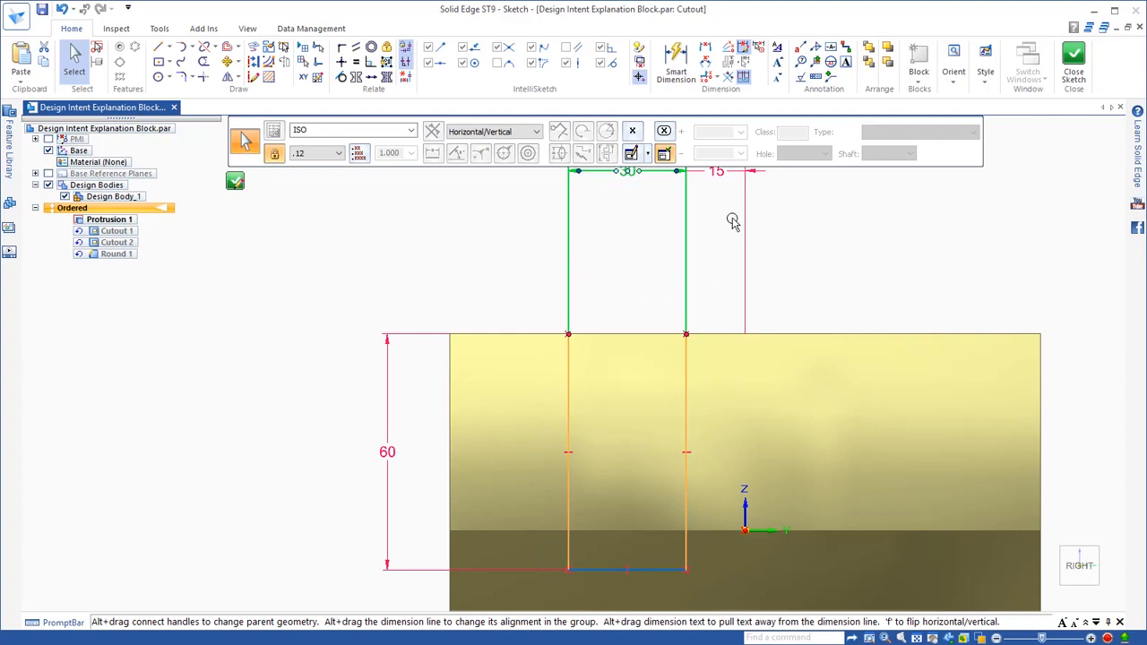
Step: Set the distance from the Cutout 1 slot to the block's centre to 20 mm and finish the profile edit
left_click(717, 173)
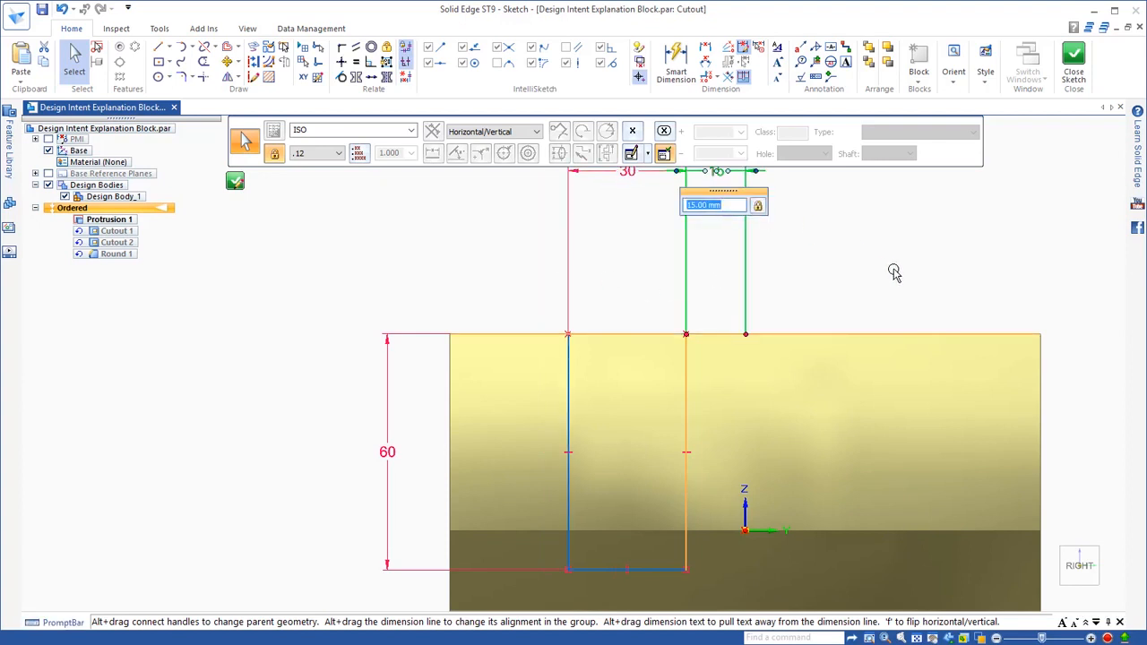
type("20")
key("Return")
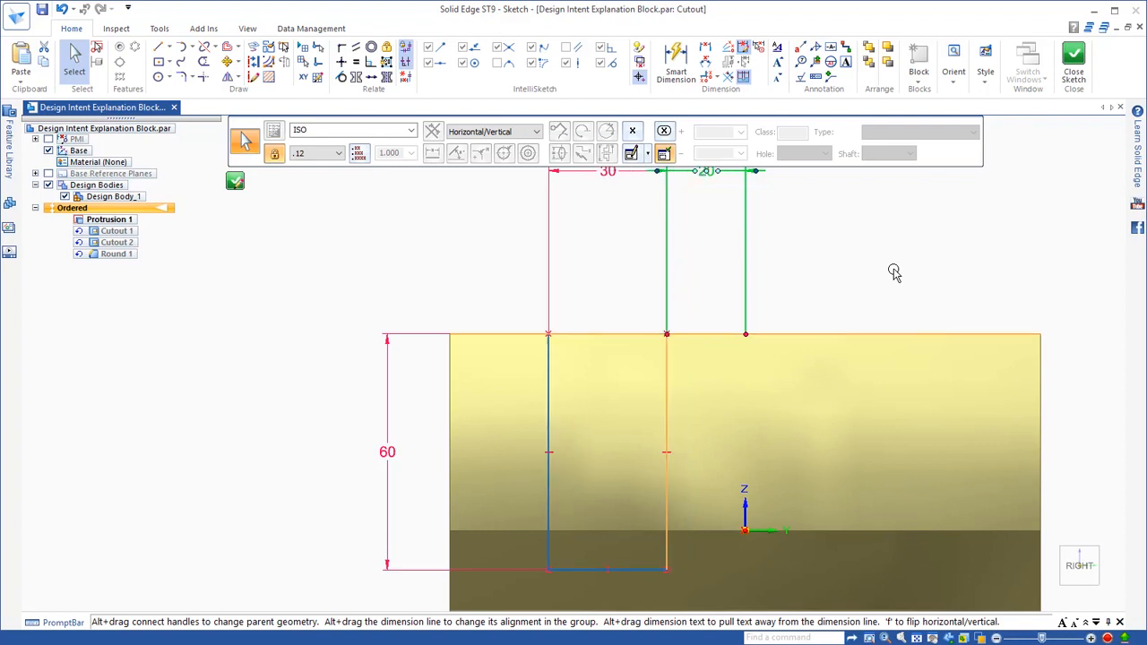
left_click(237, 182)
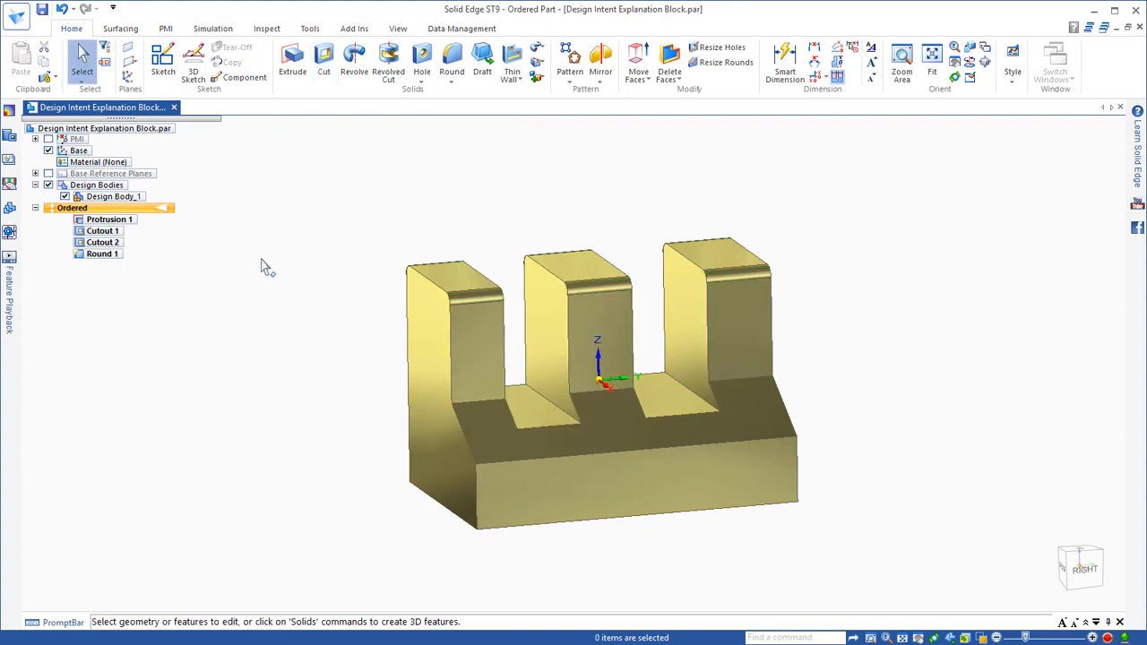
Step: Edit the Cutout 2 profile and set its spacing from the first slot to 40 mm
left_click(102, 242)
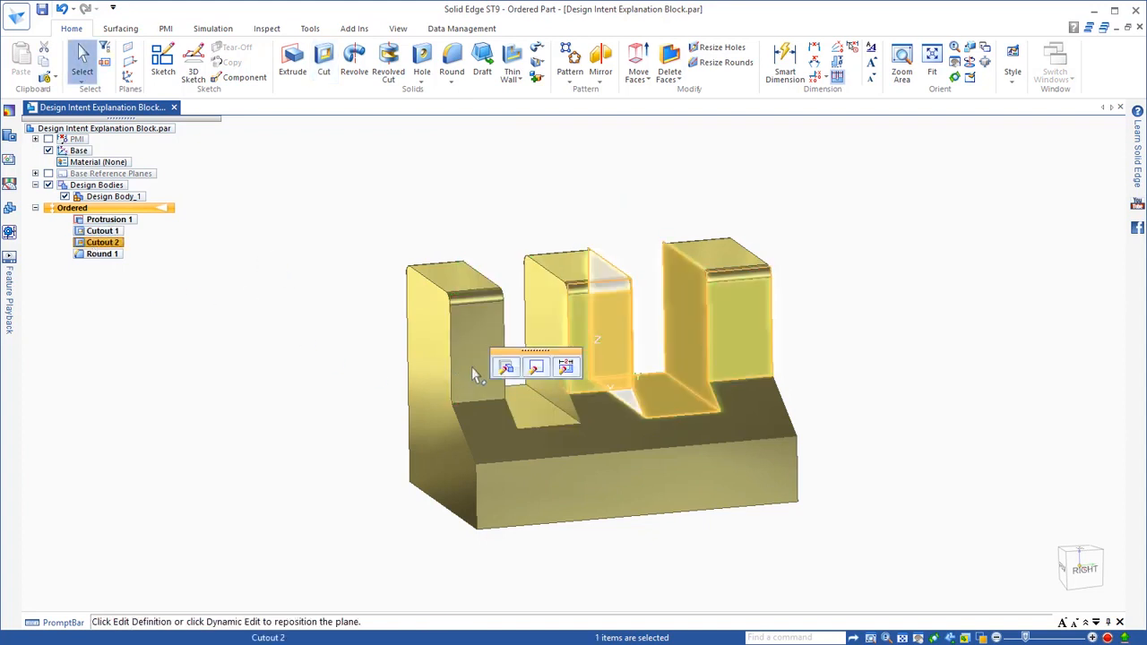
left_click(535, 367)
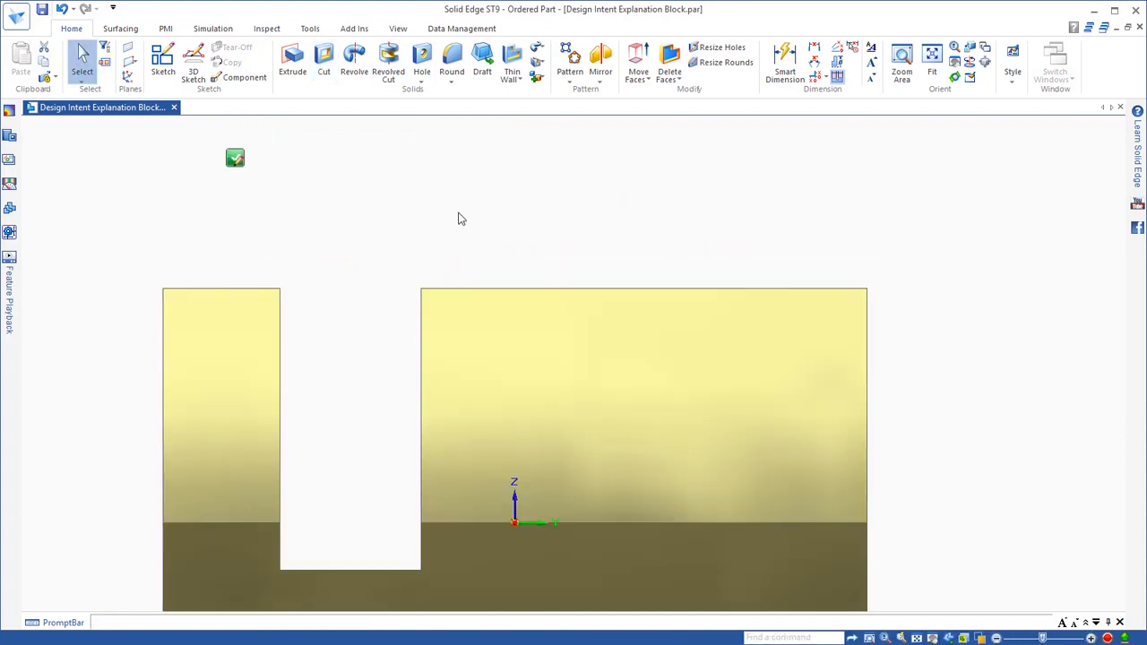
left_click(488, 168)
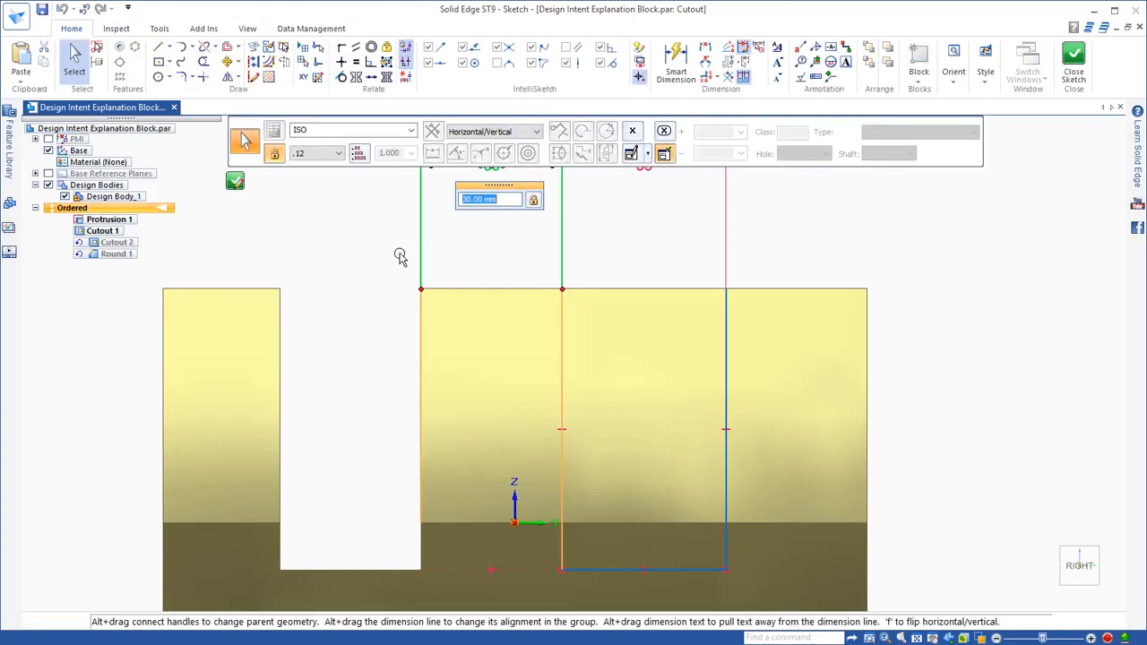
type("40")
key("Return")
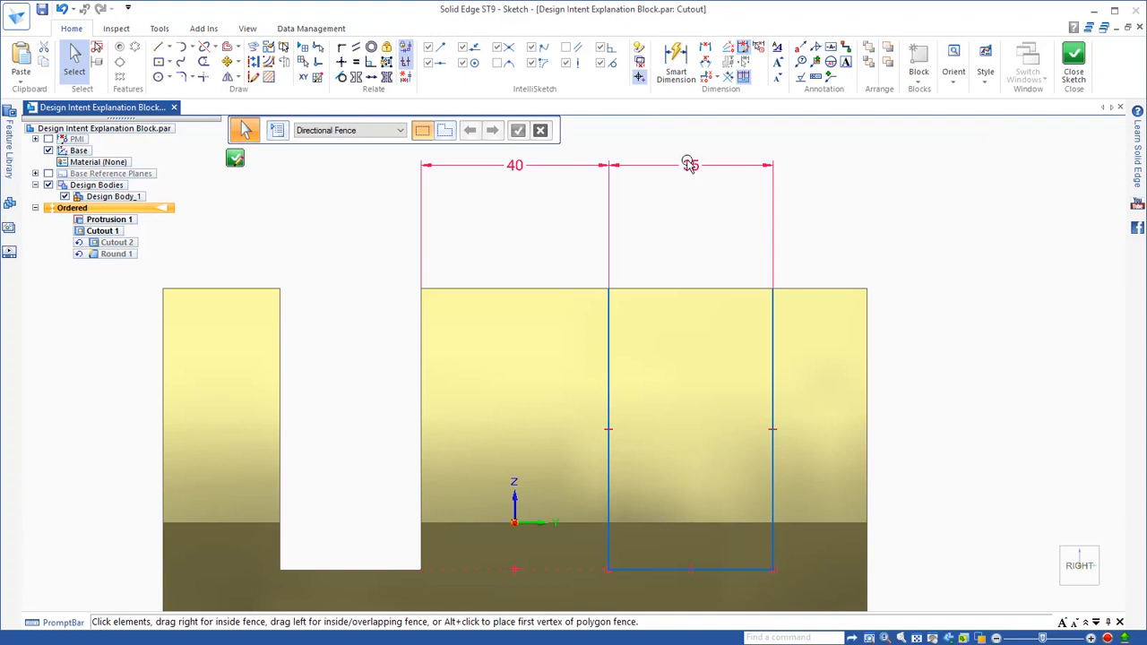
Step: Set the width of the Cutout 2 slot to 30 mm and finish the cutout edit
left_click(688, 167)
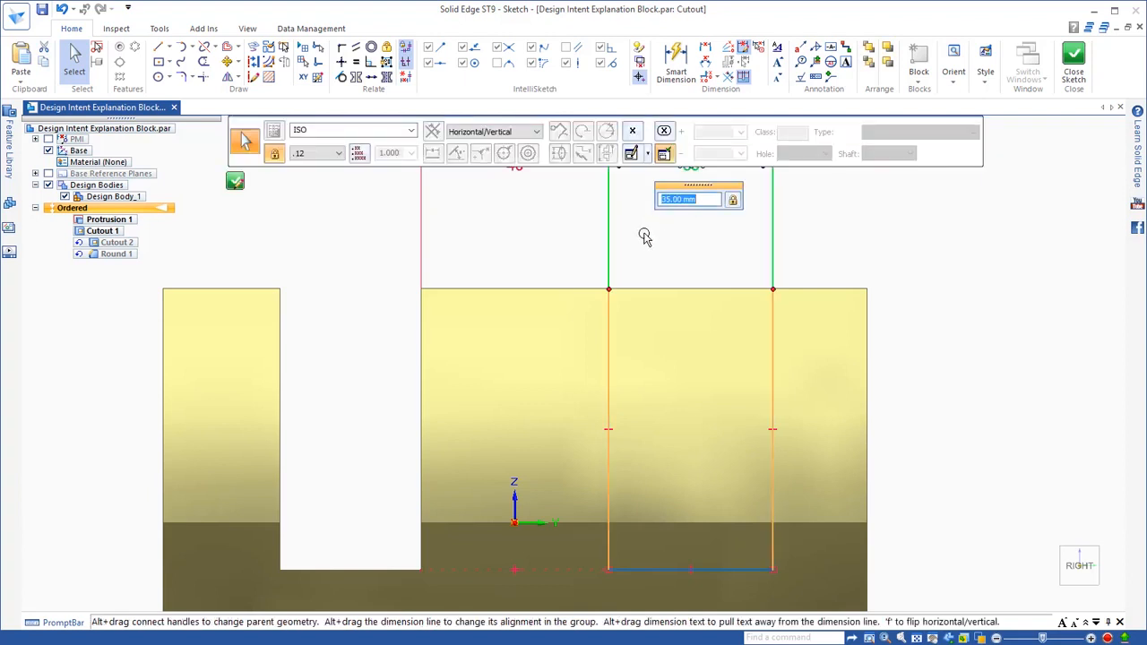
type("30")
key("Return")
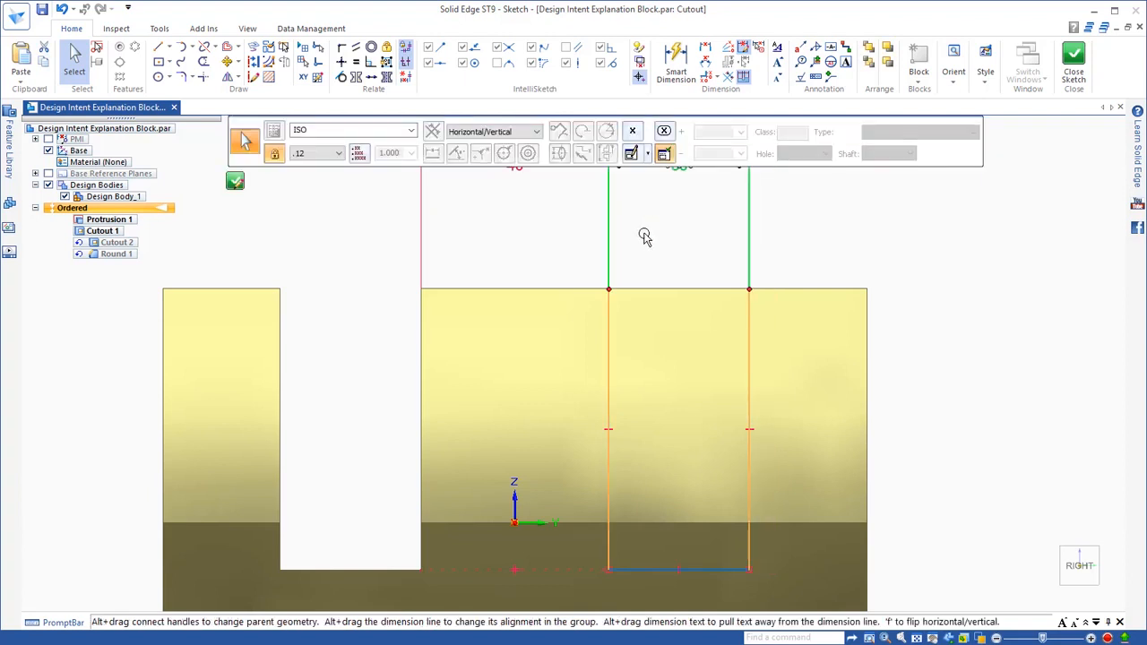
key("Escape")
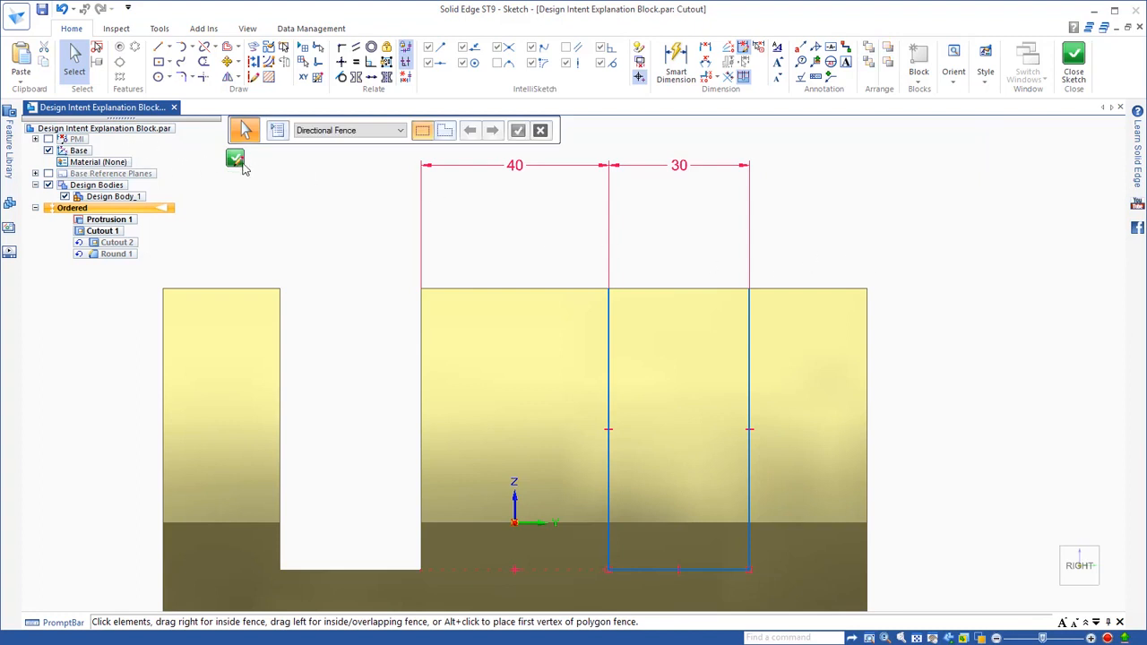
left_click(236, 160)
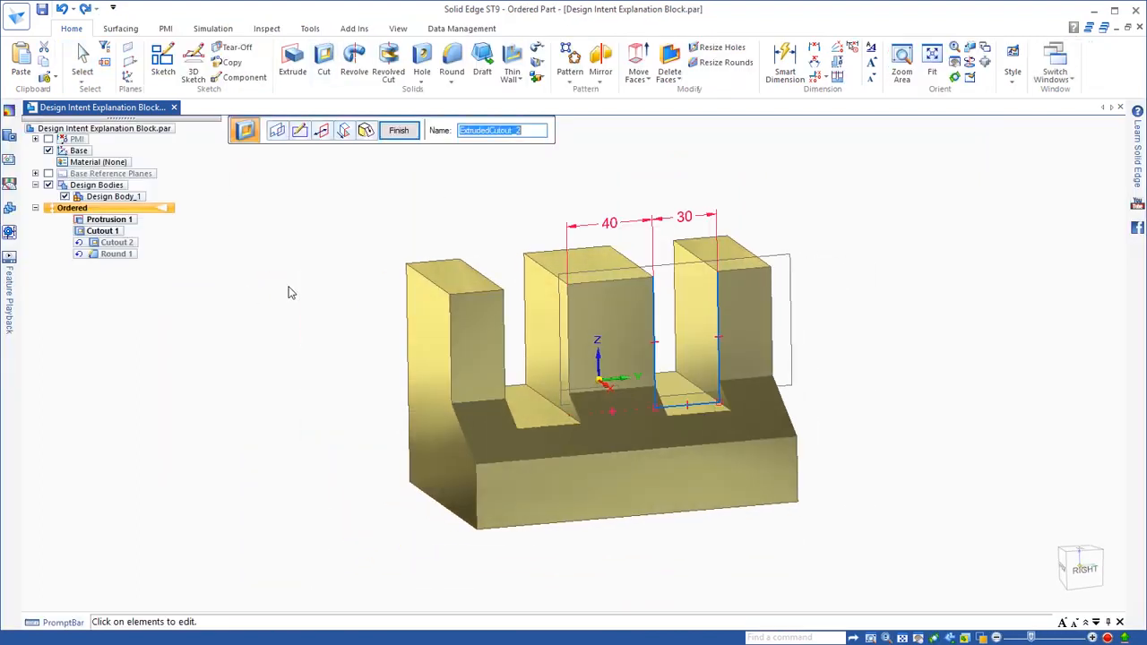
right_click(289, 287)
left_click(285, 303)
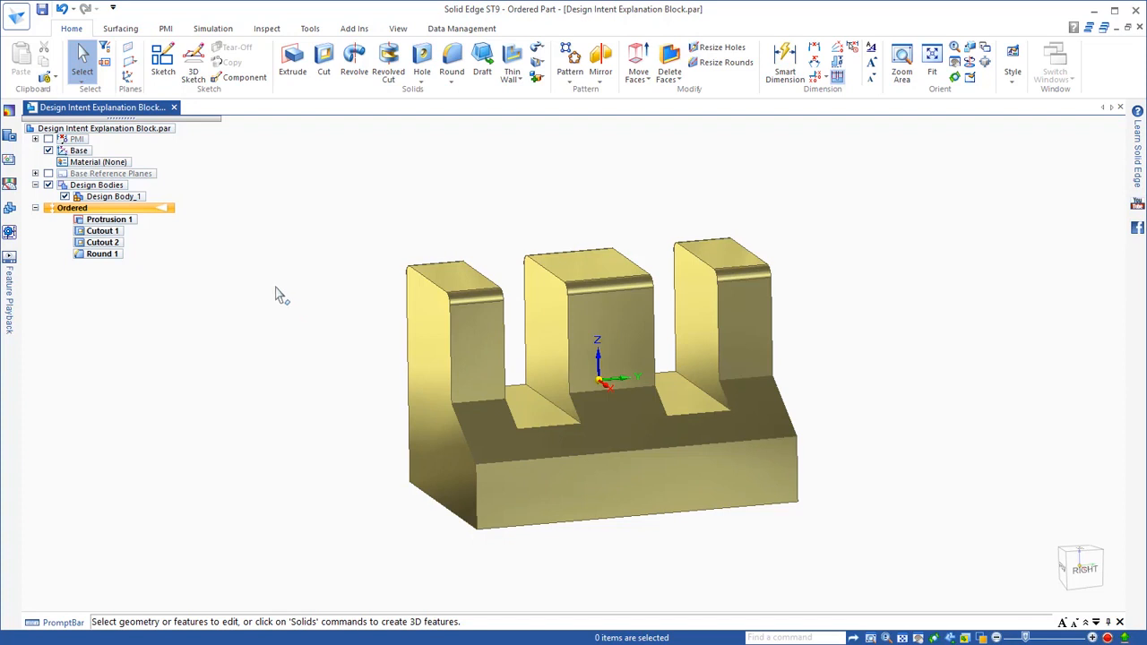
Step: Display the PMI dimensions on the model and examine the block's slot, spacing and base dimensions
middle_click_drag(280, 295, 269, 289)
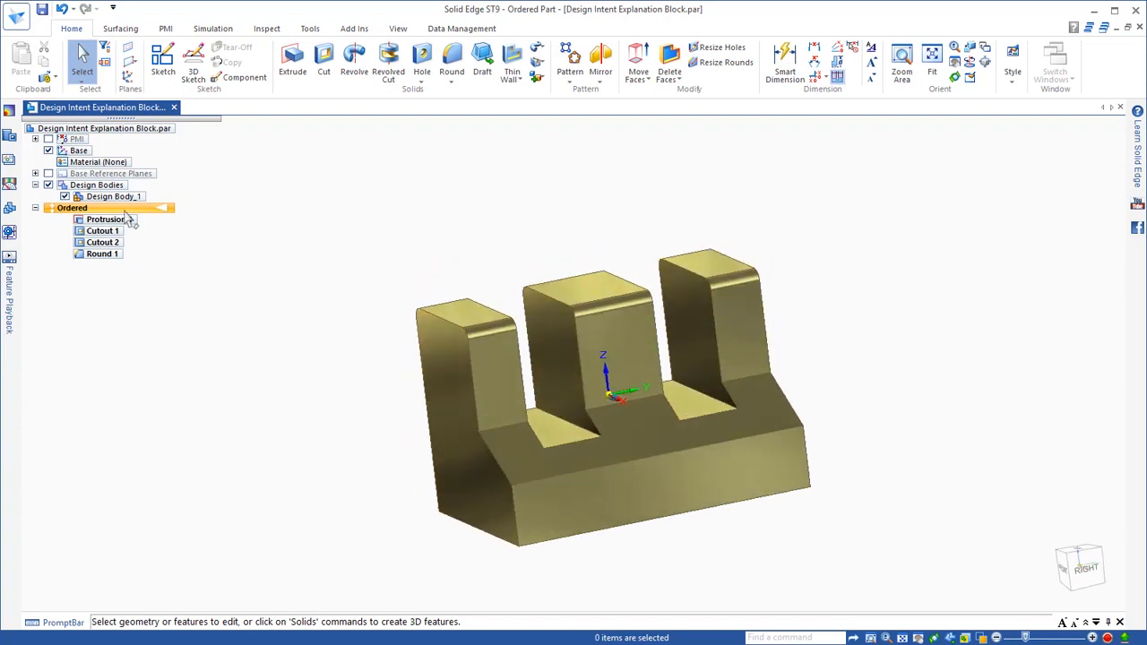
left_click(48, 139)
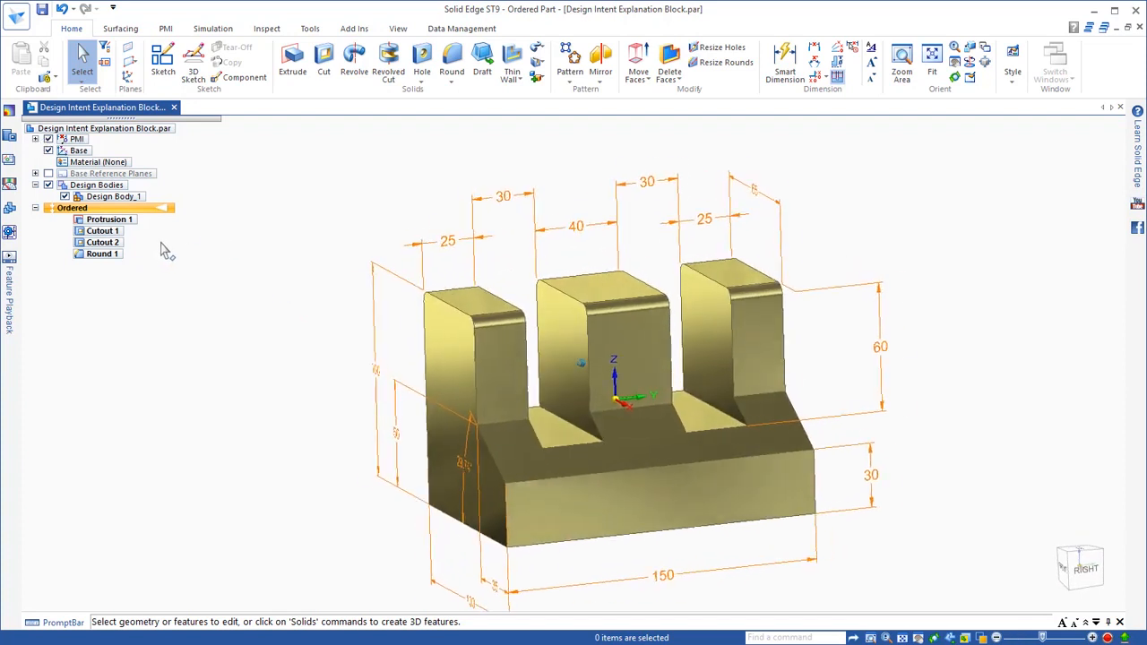
middle_click_drag(513, 316, 576, 296)
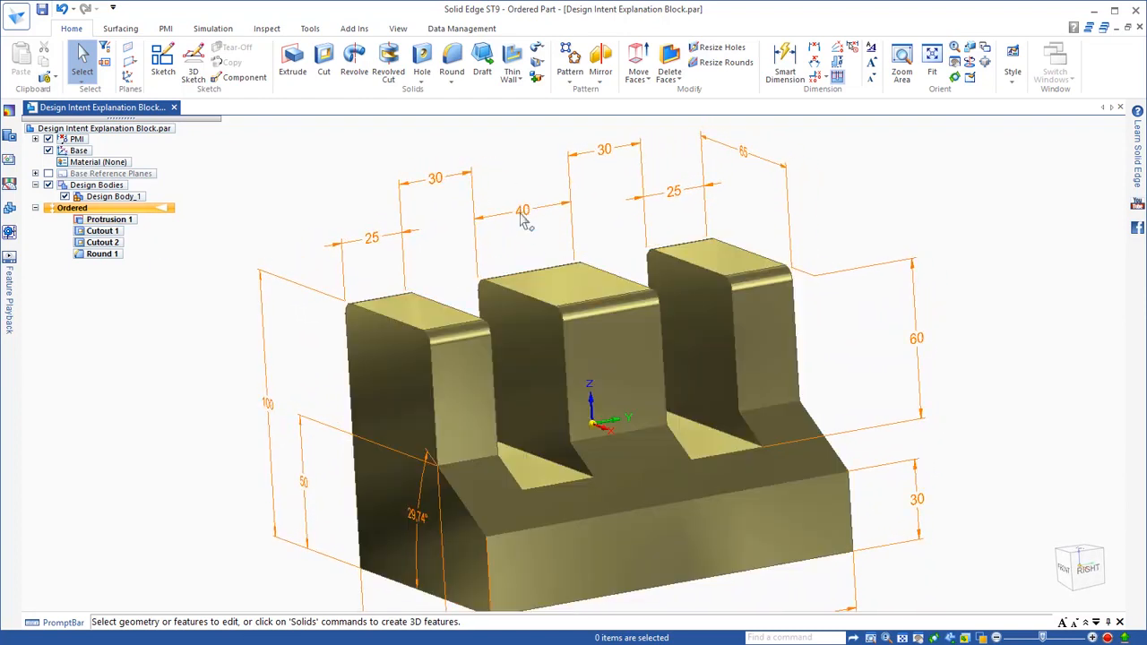
scroll(374, 171, "down", 4)
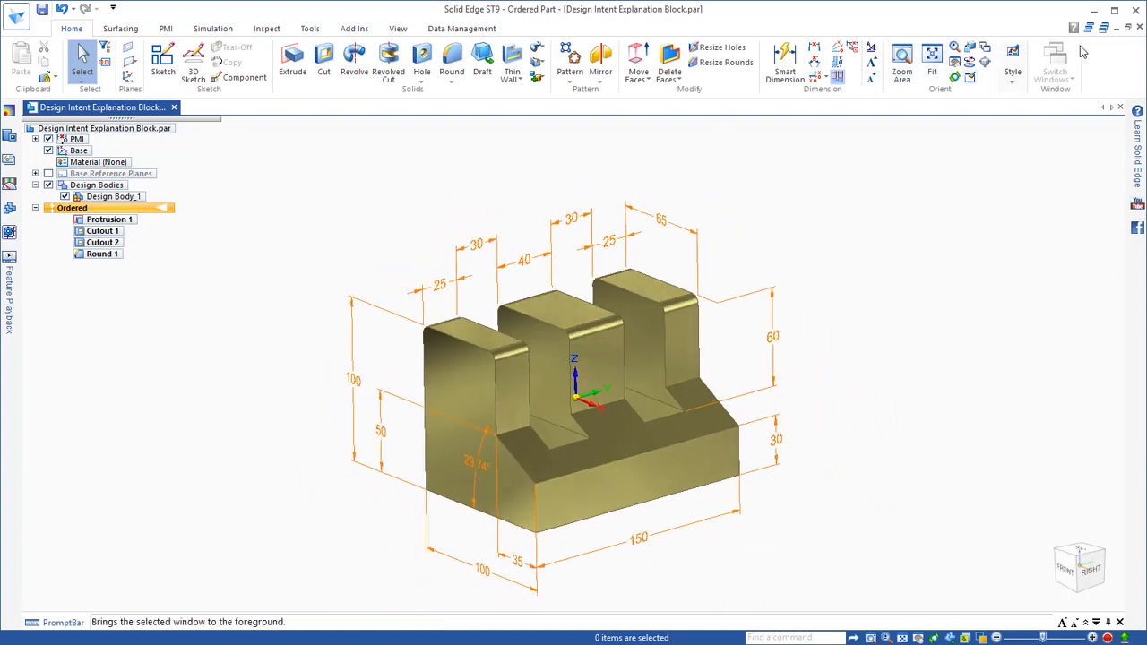
Step: Reopen Design Intent Explanation Block.par without saving the changes, and move its ordered features through Round 1 to synchronous
left_click(1139, 27)
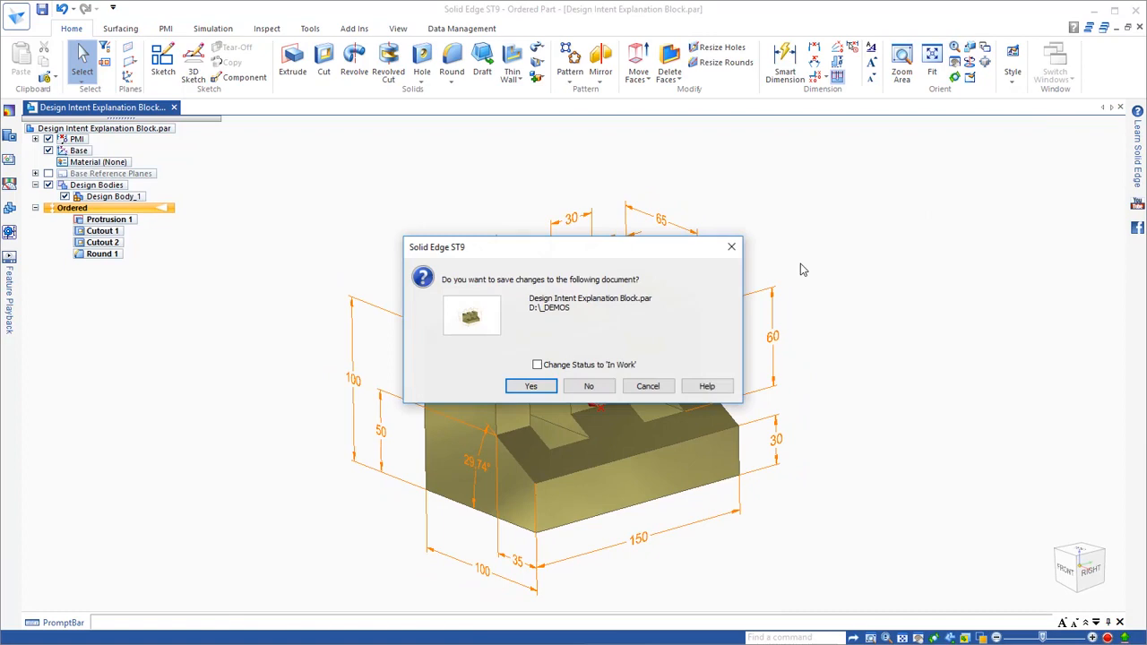
left_click(588, 390)
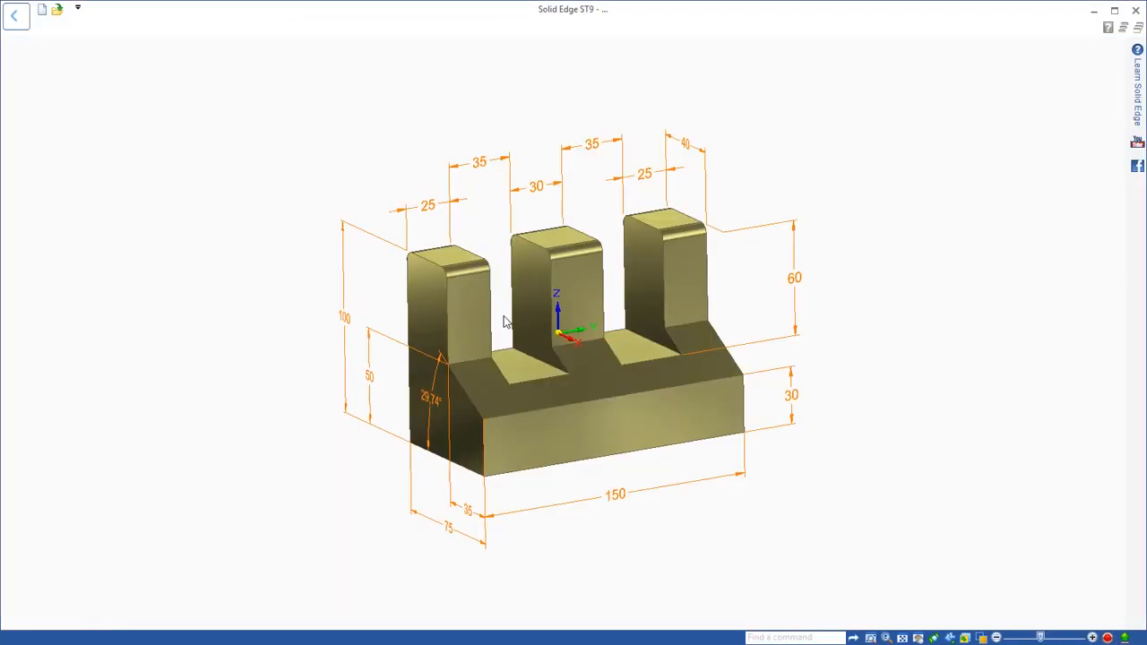
right_click(113, 247)
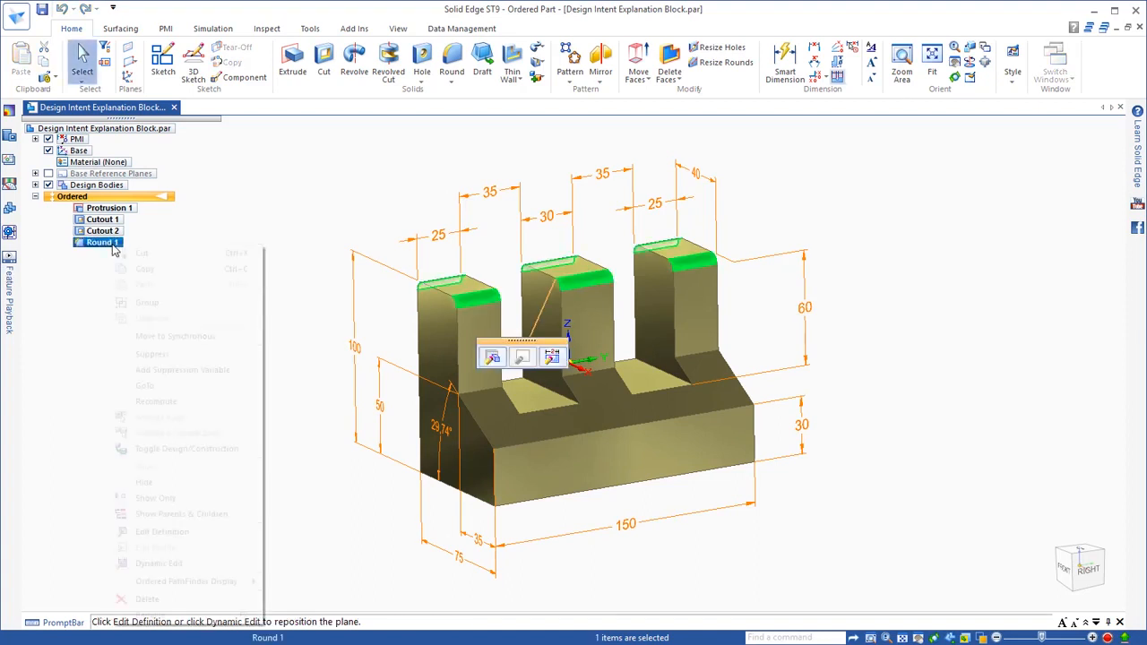
left_click(151, 338)
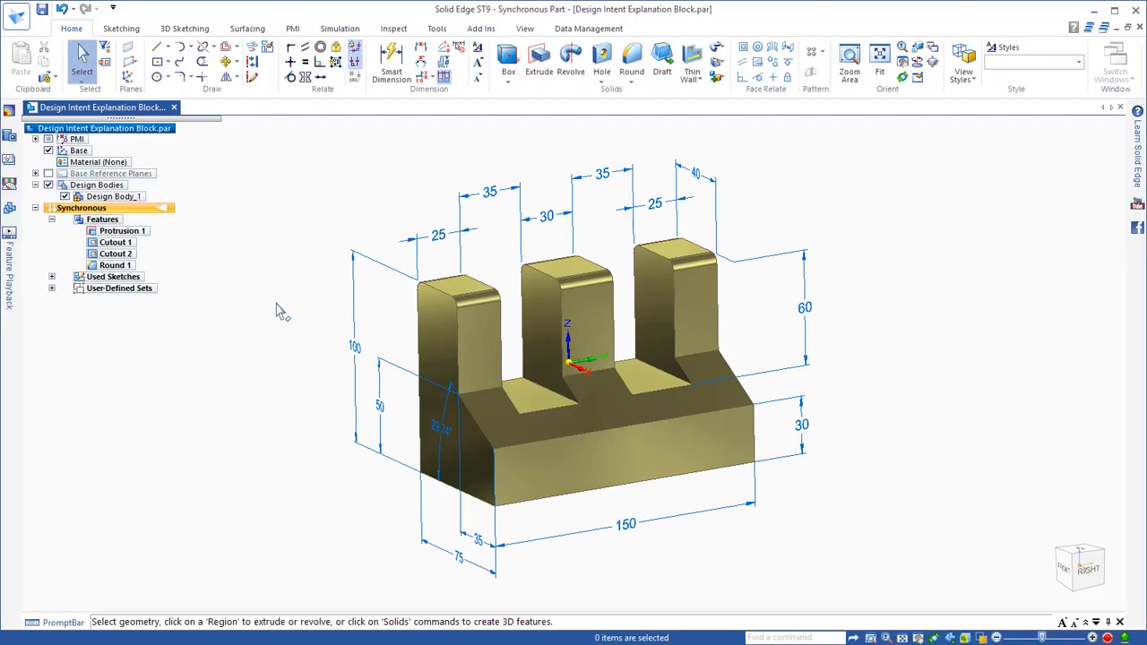
Step: Set the block's overall base width to 100 mm
mouse_move(277, 304)
middle_mouse_down()
mouse_move(218, 323)
mouse_move(376, 556)
mouse_move(474, 526)
mouse_move(499, 538)
middle_mouse_up()
left_click(505, 518)
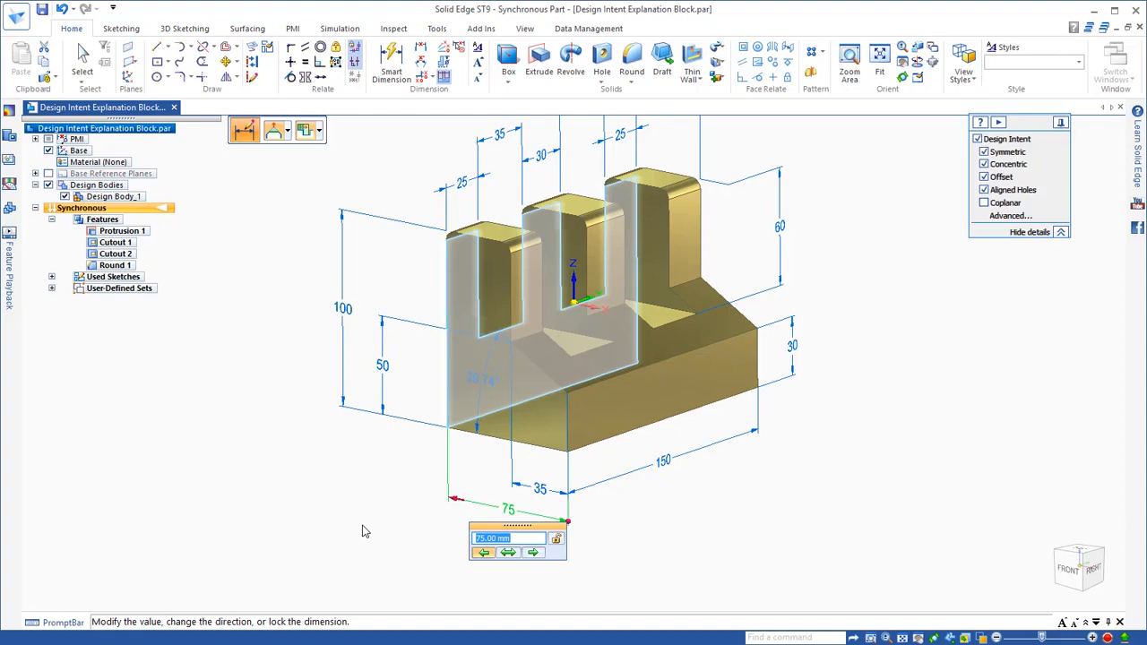
type("100")
key("Return")
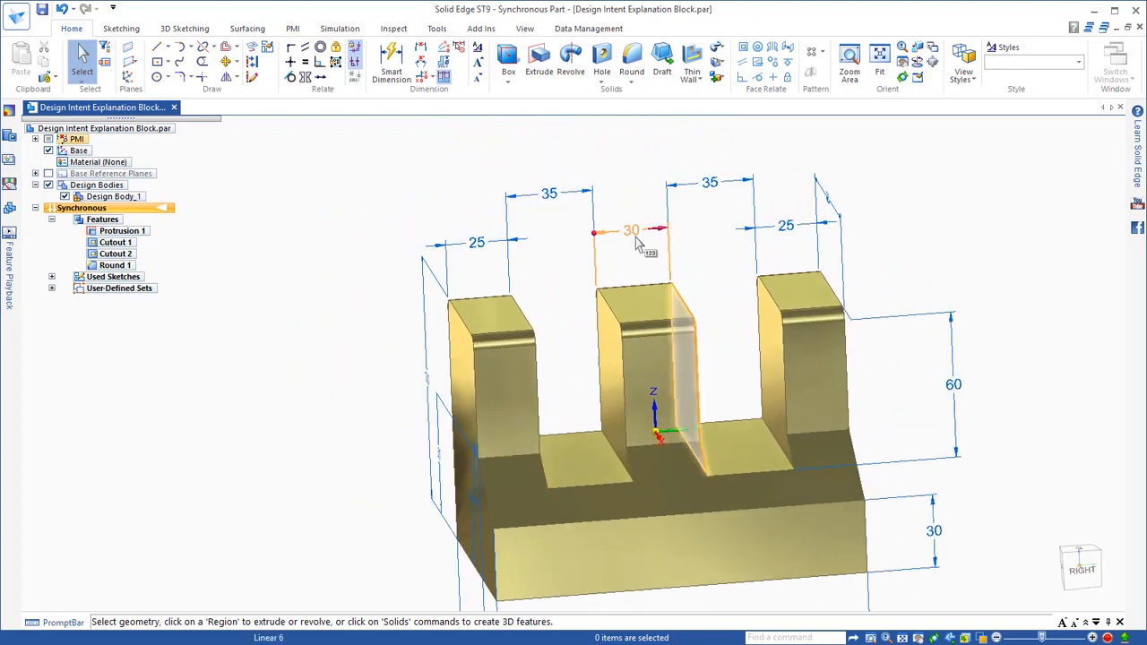
Step: Try changing the middle post's width to 40 mm with the slot widths unlocked, and undo the change
left_click(636, 244)
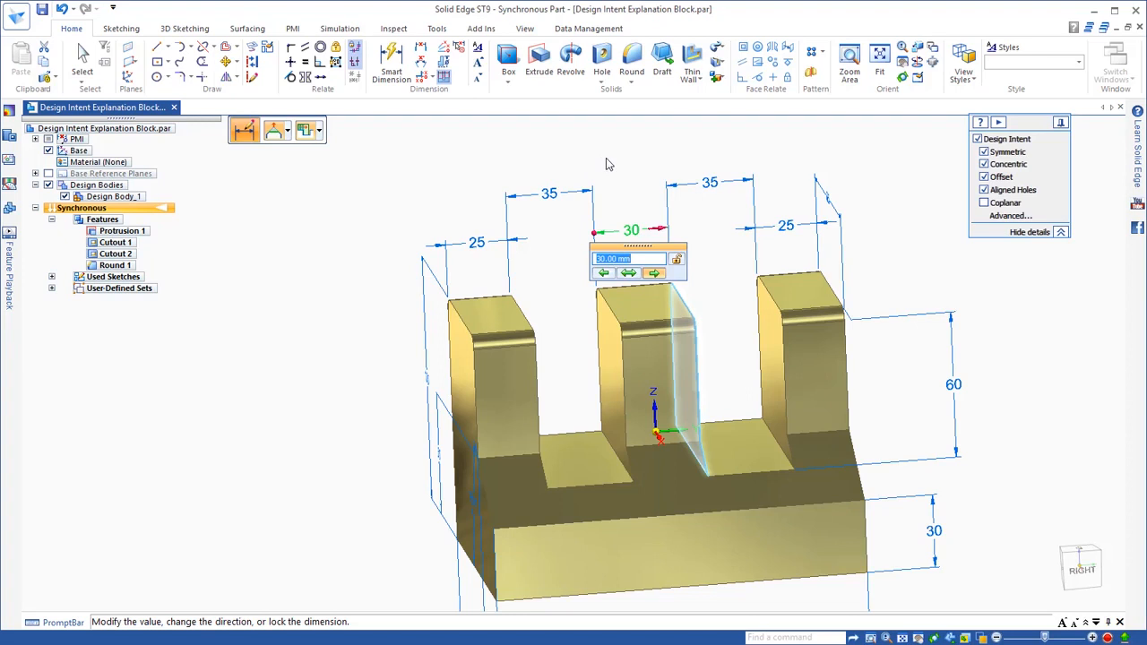
type("40")
key("Return")
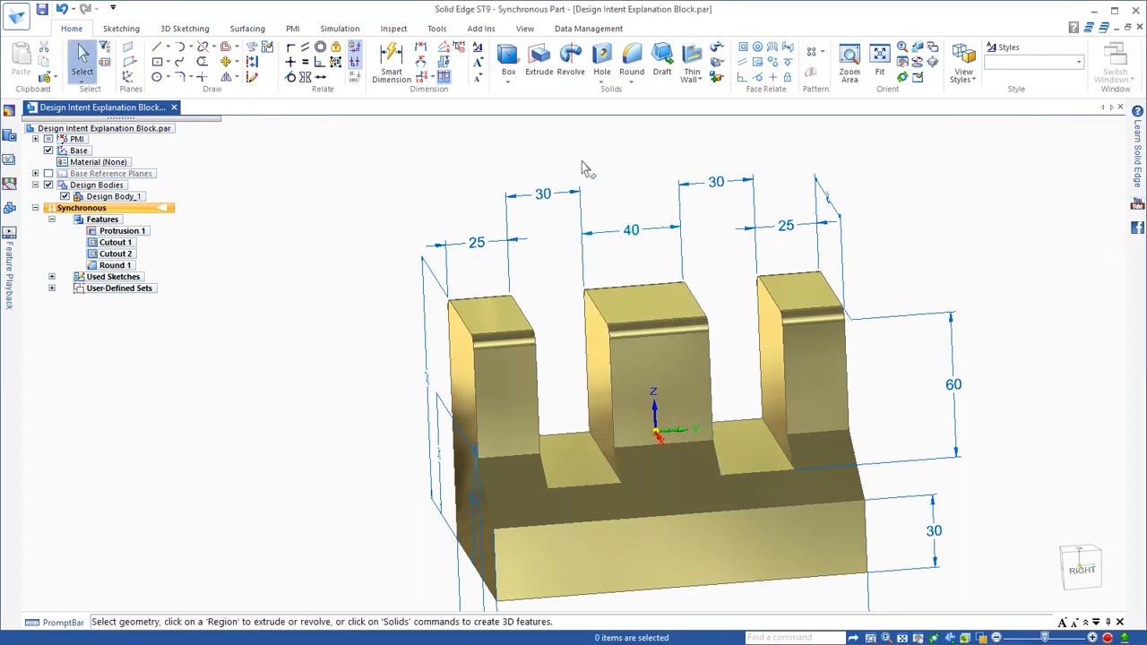
left_click(63, 11)
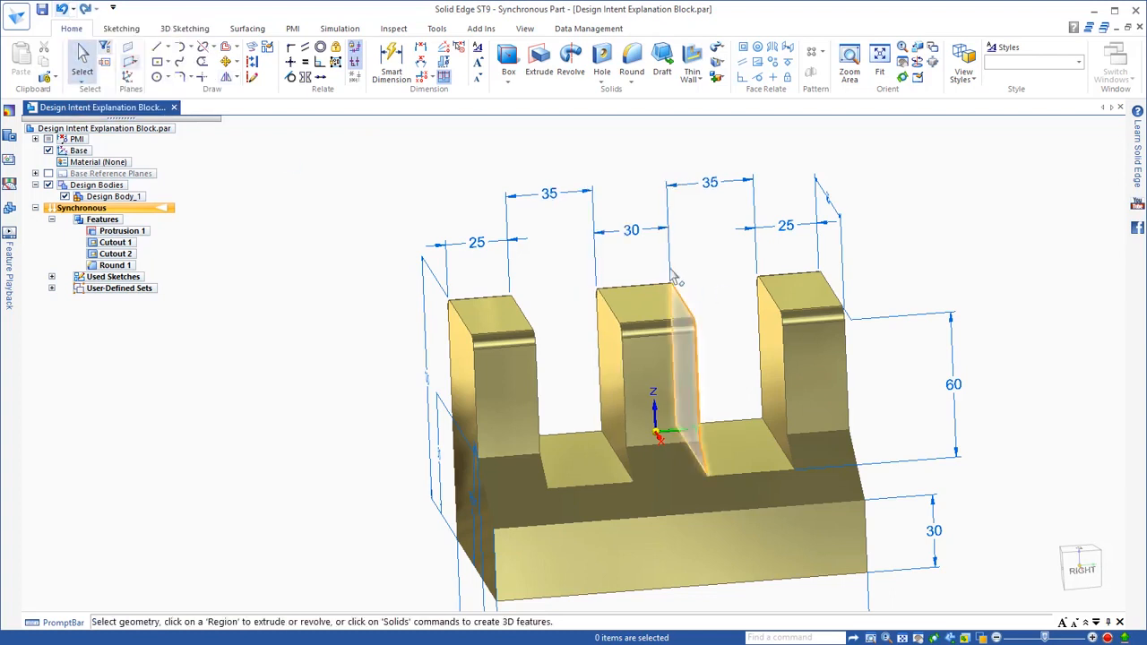
Step: Lock the 35 mm width dimensions of both slots beside the middle post
left_click(547, 193)
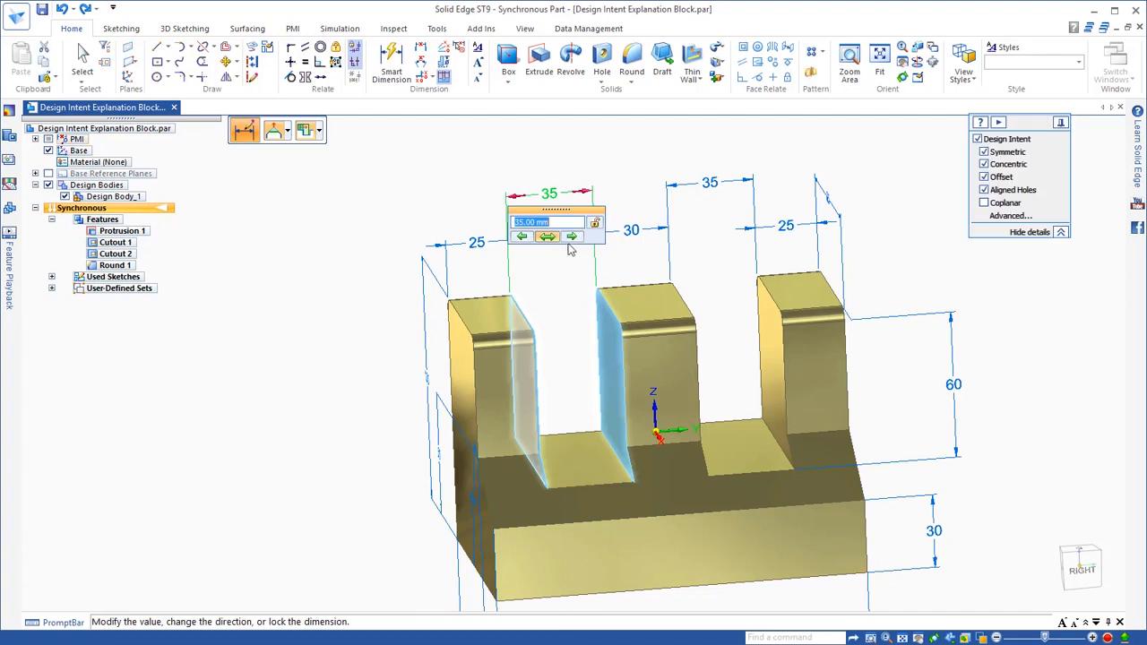
left_click(594, 224)
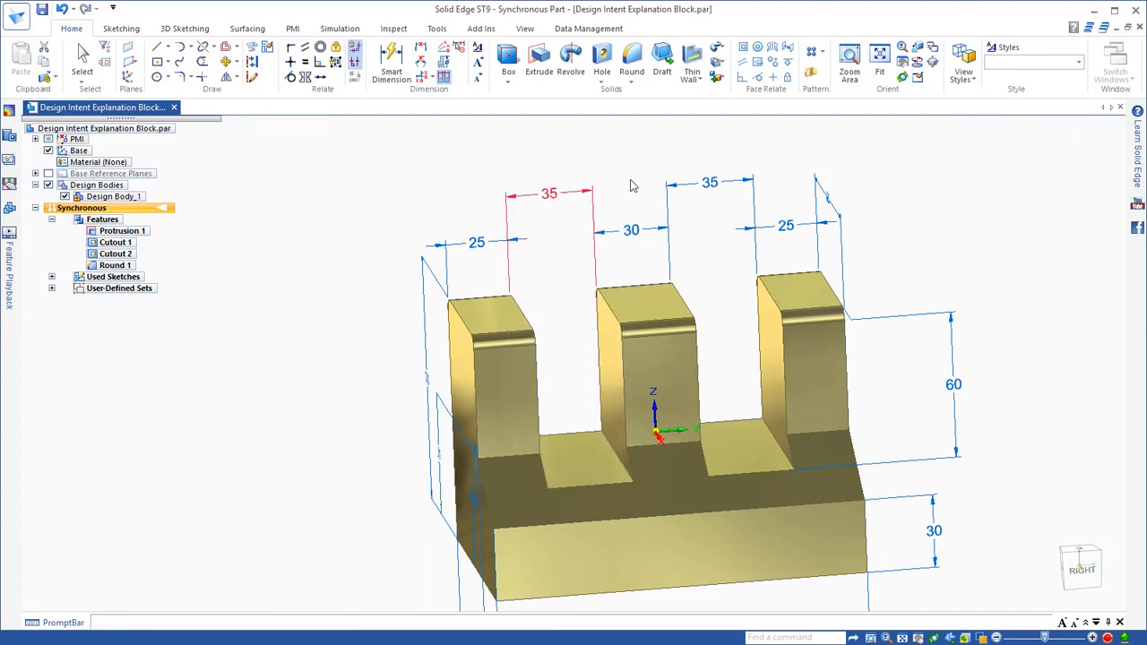
left_click(708, 184)
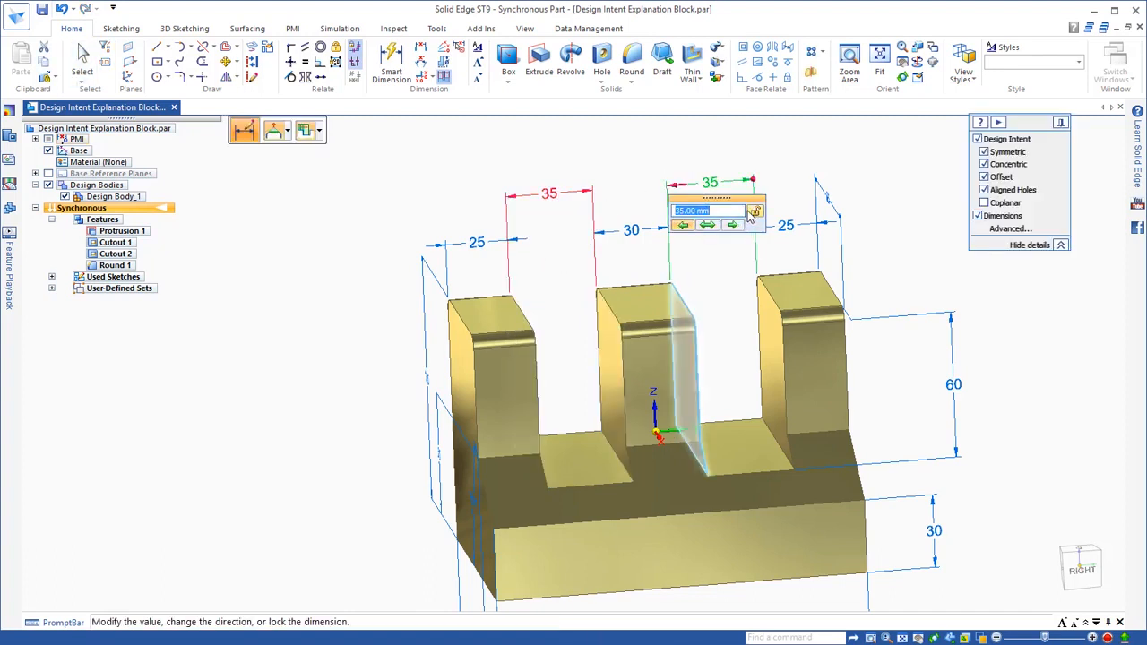
left_click(644, 182)
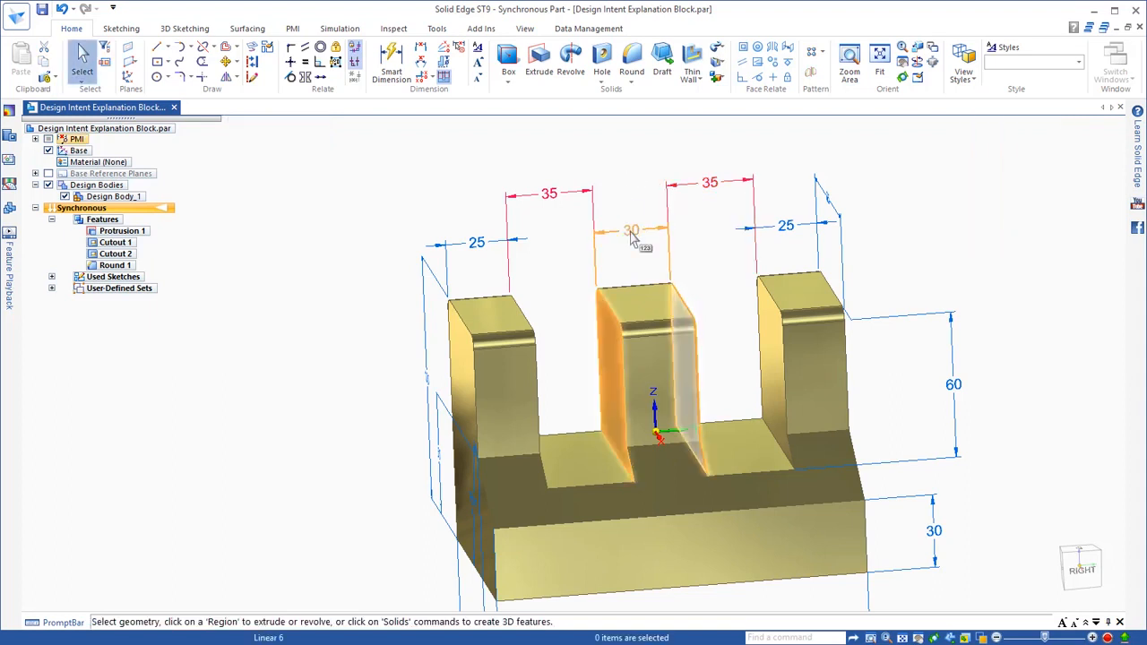
Step: Set the middle post's width to 40 mm with both slot widths locked
left_click(631, 231)
type("40")
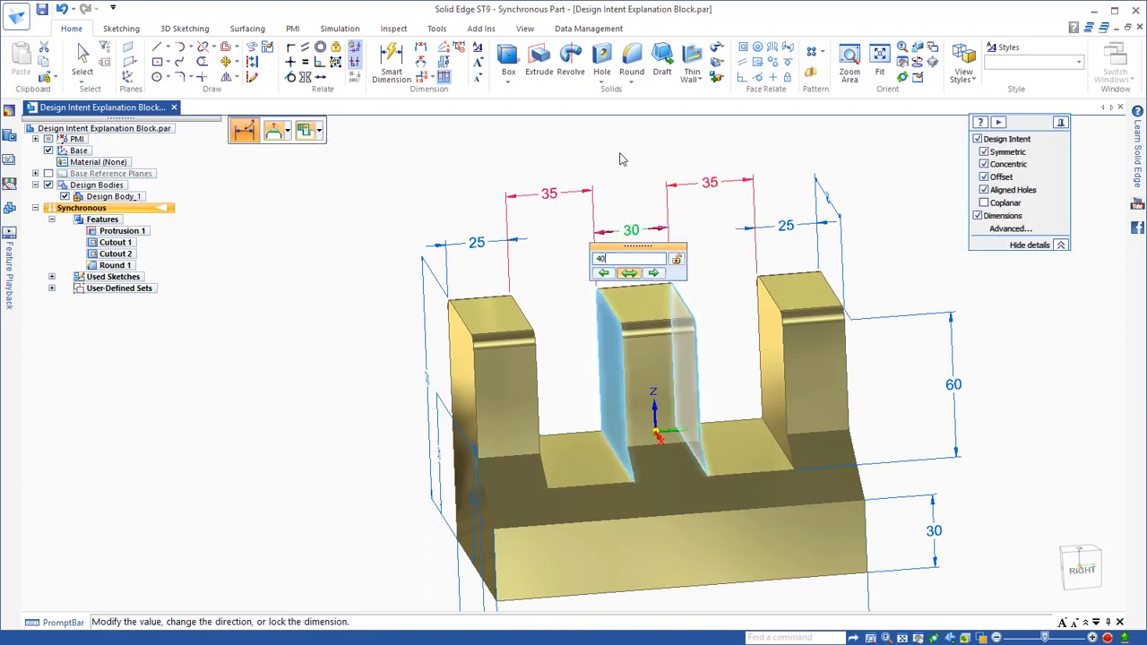
key("Return")
key("Escape")
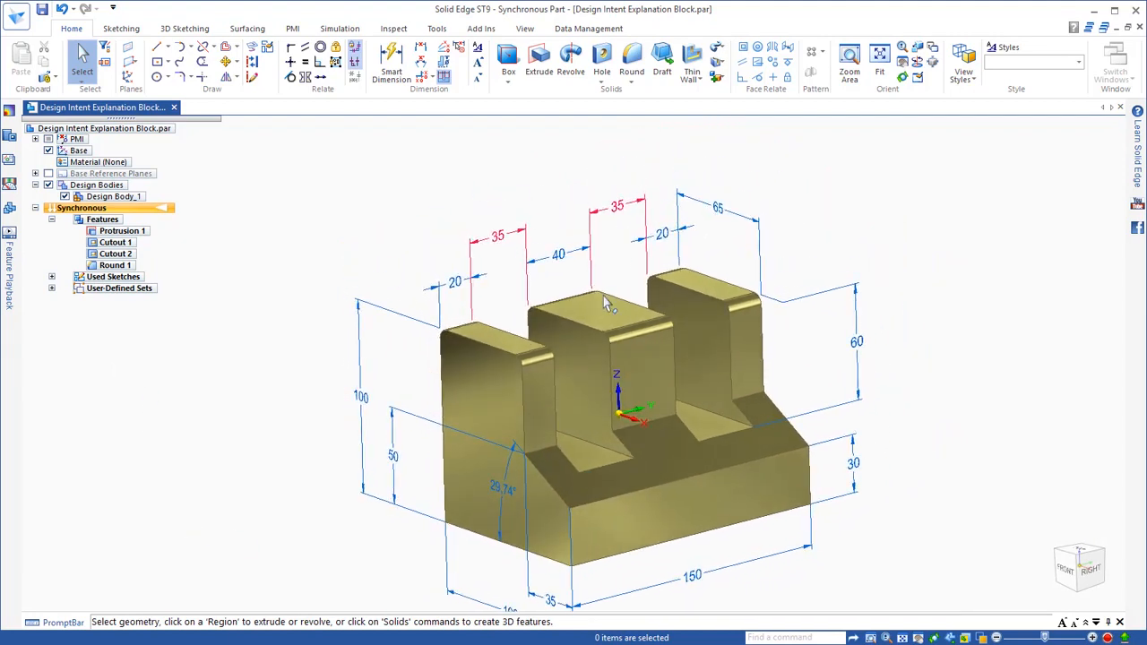
Step: Raise only the middle post's top face by 10 mm, with the Coplanar design intent relation turned off
left_click(605, 328)
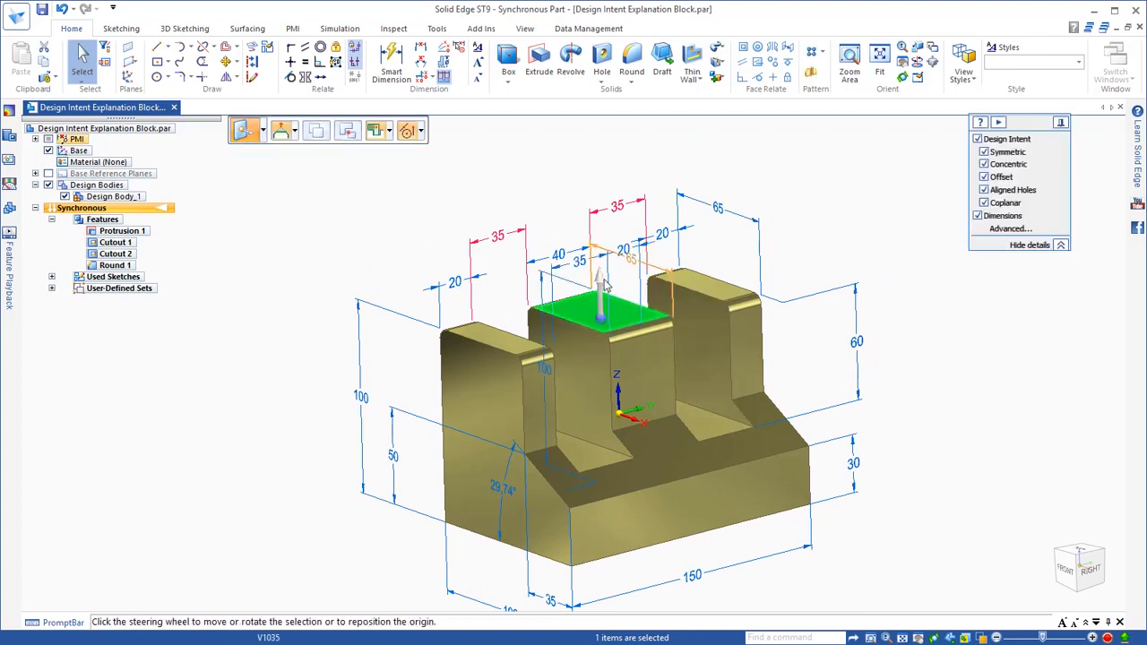
left_click(604, 285)
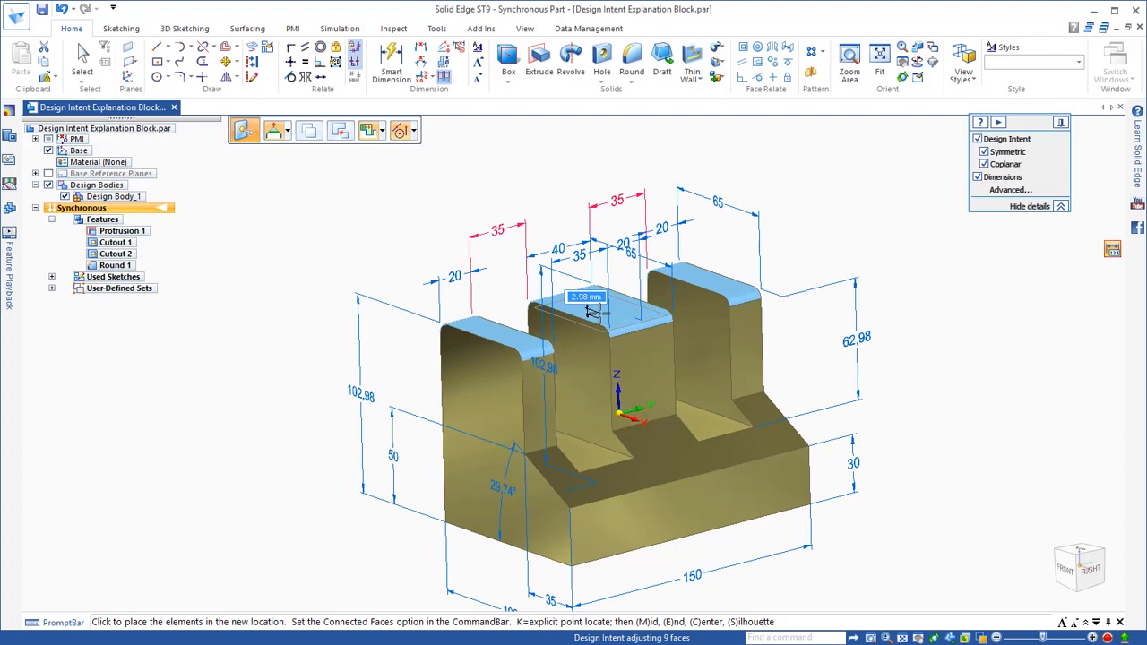
key("p")
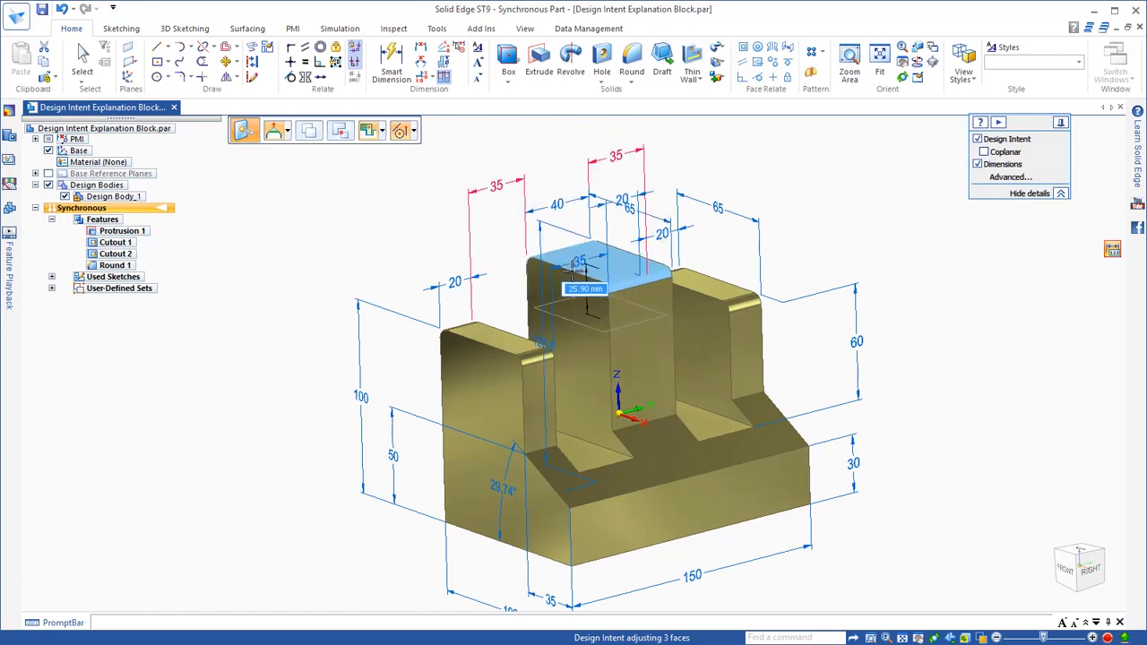
key("Return")
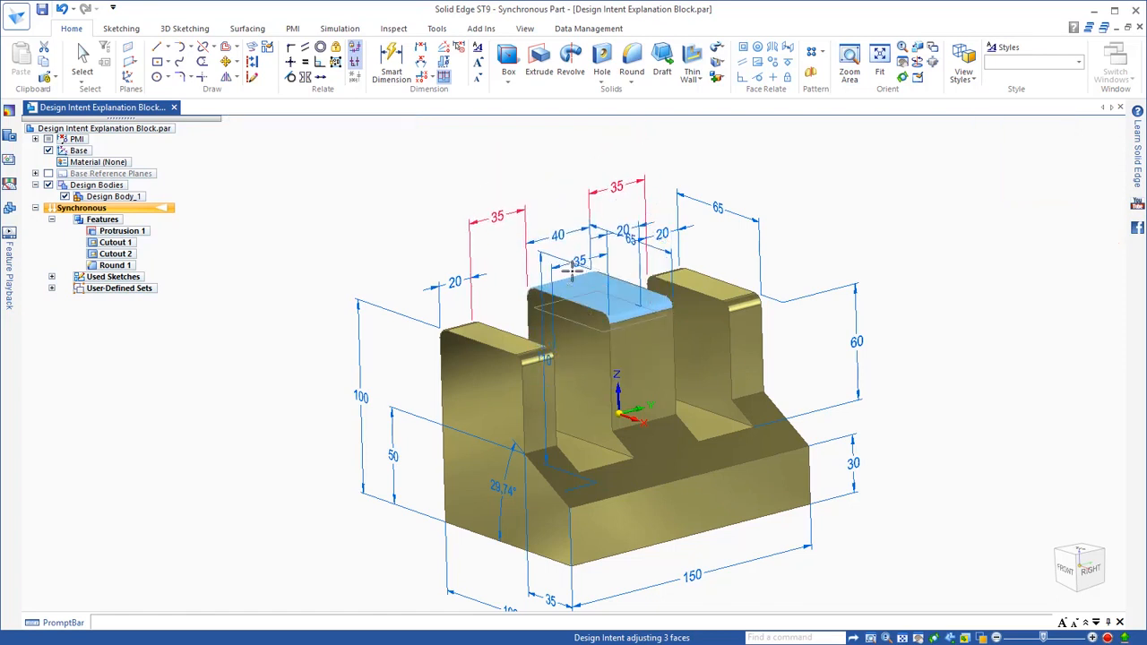
left_click(337, 245)
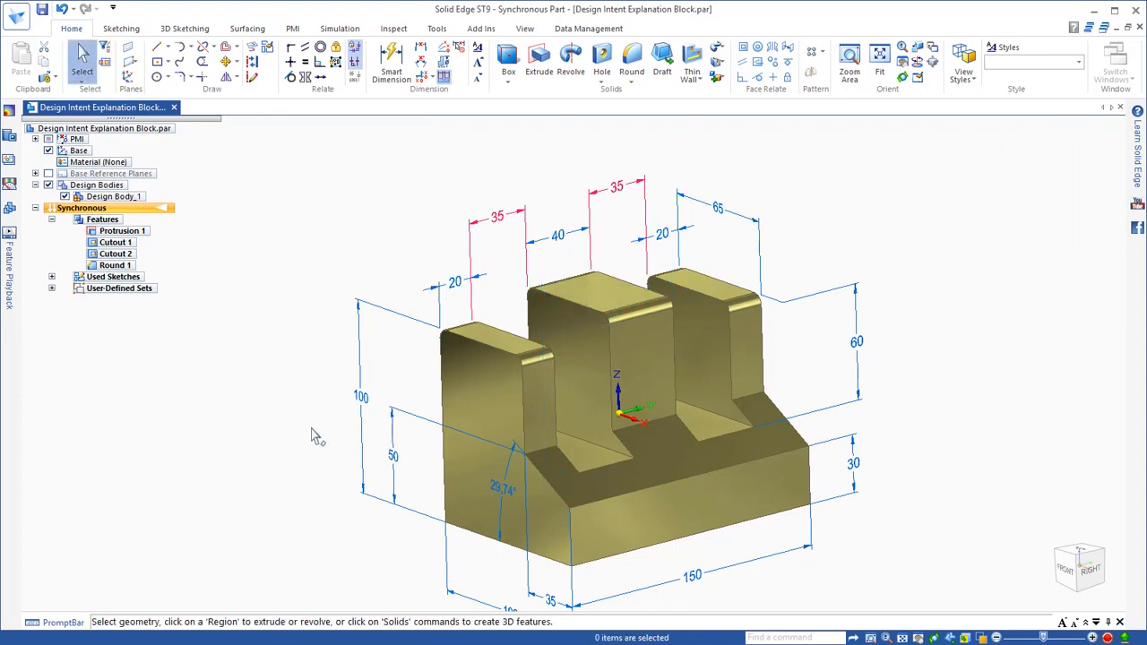
Step: Set the sloped front face's angle to 35°, with the edit direction moving only the sloped face
middle_click_drag(330, 593, 515, 465)
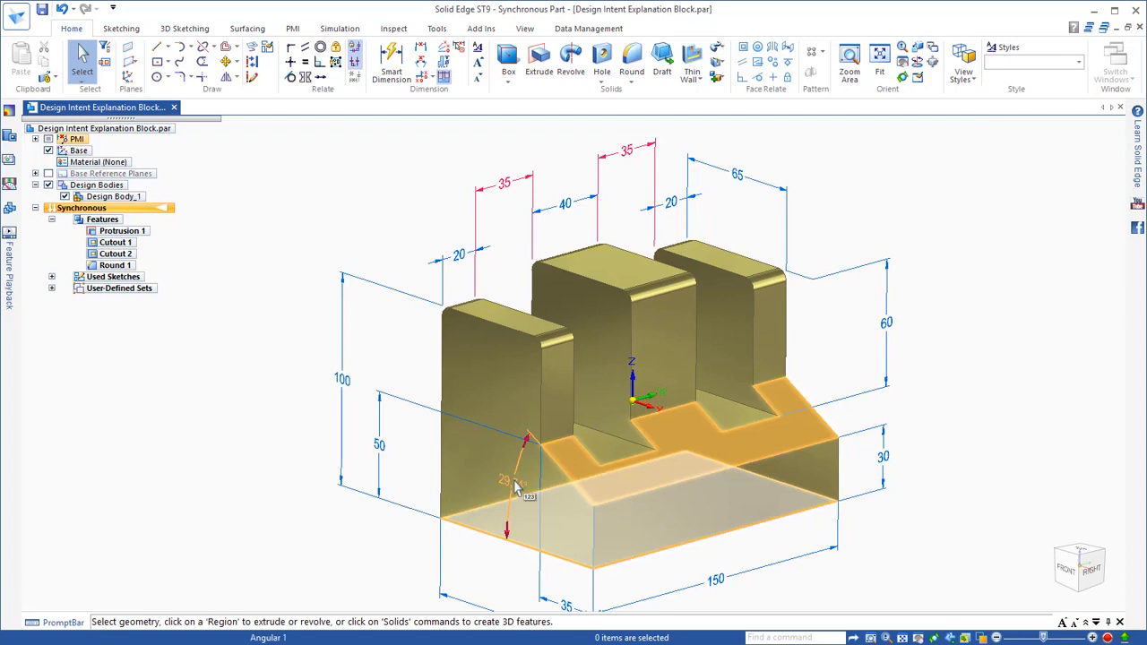
left_click(517, 487)
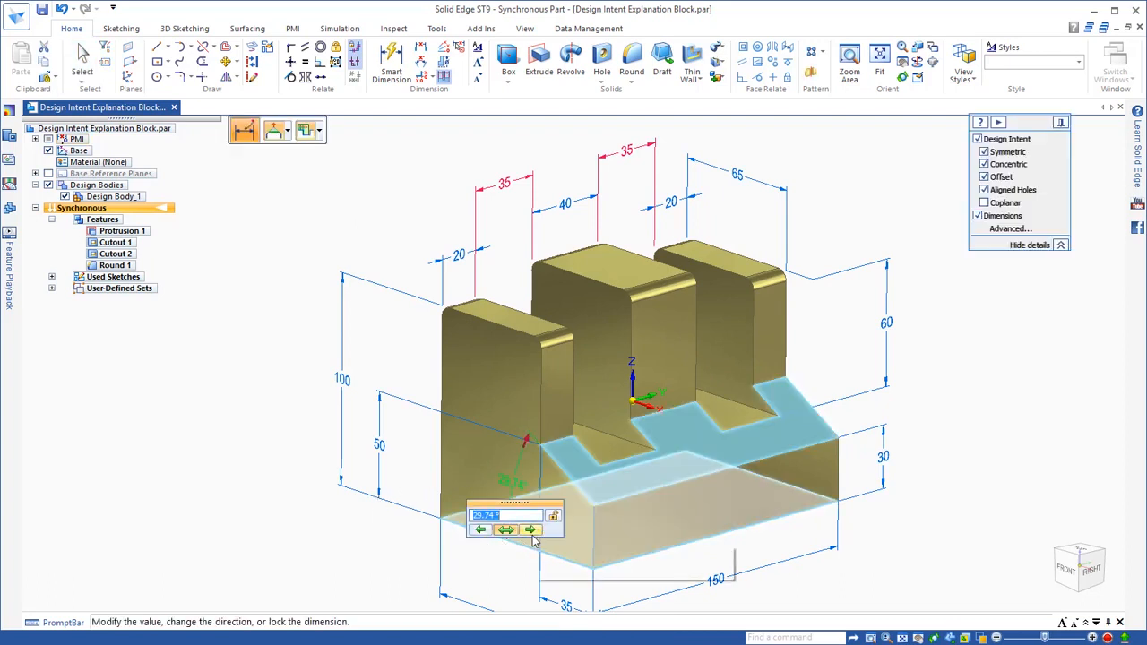
left_click(531, 529)
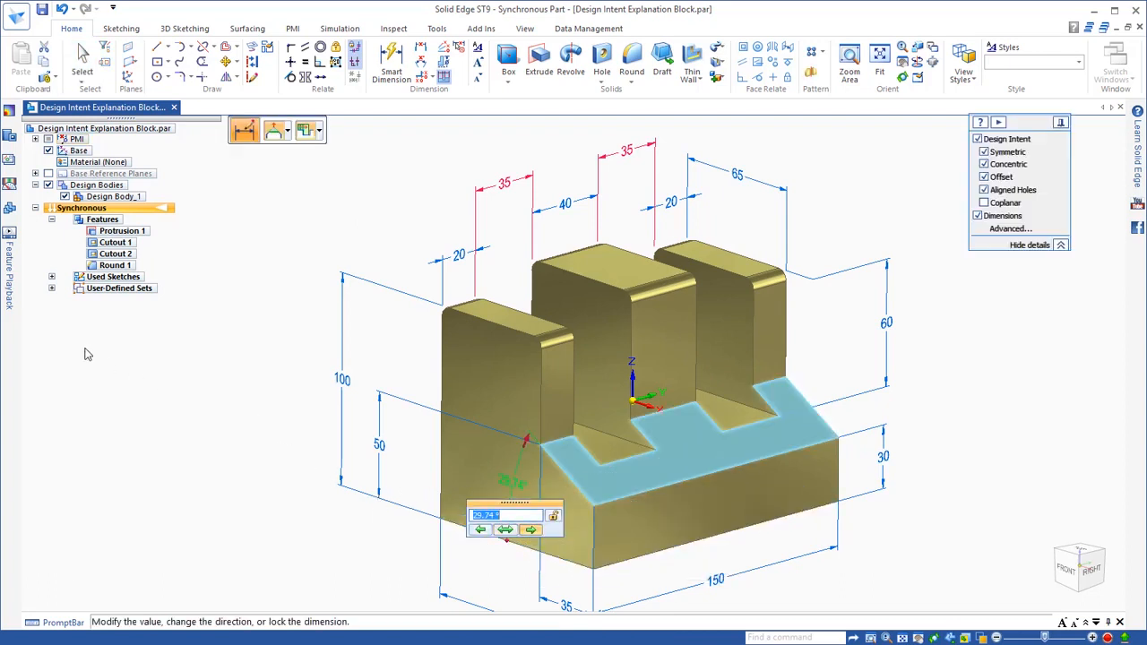
type("35")
key("Return")
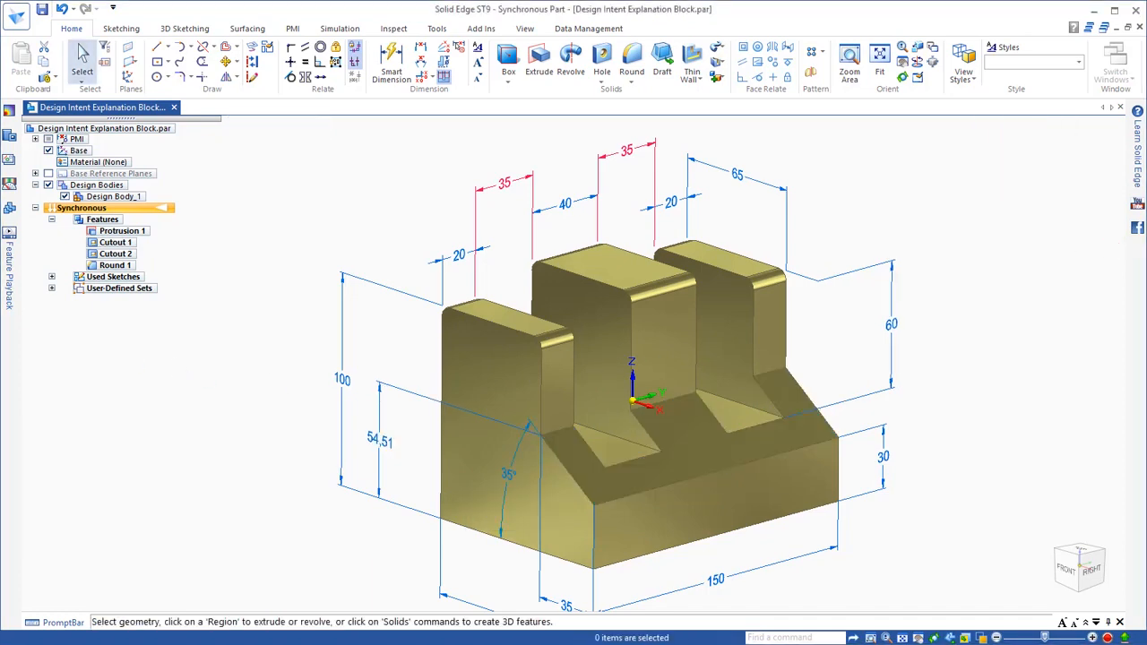
middle_click_drag(1036, 443, 986, 441)
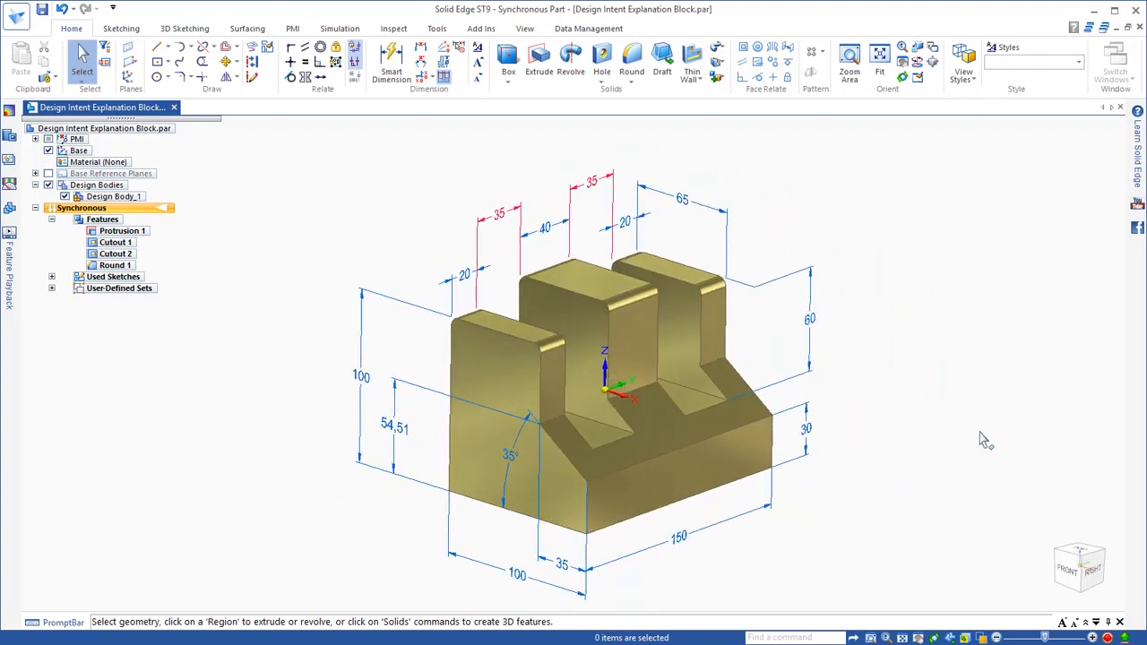